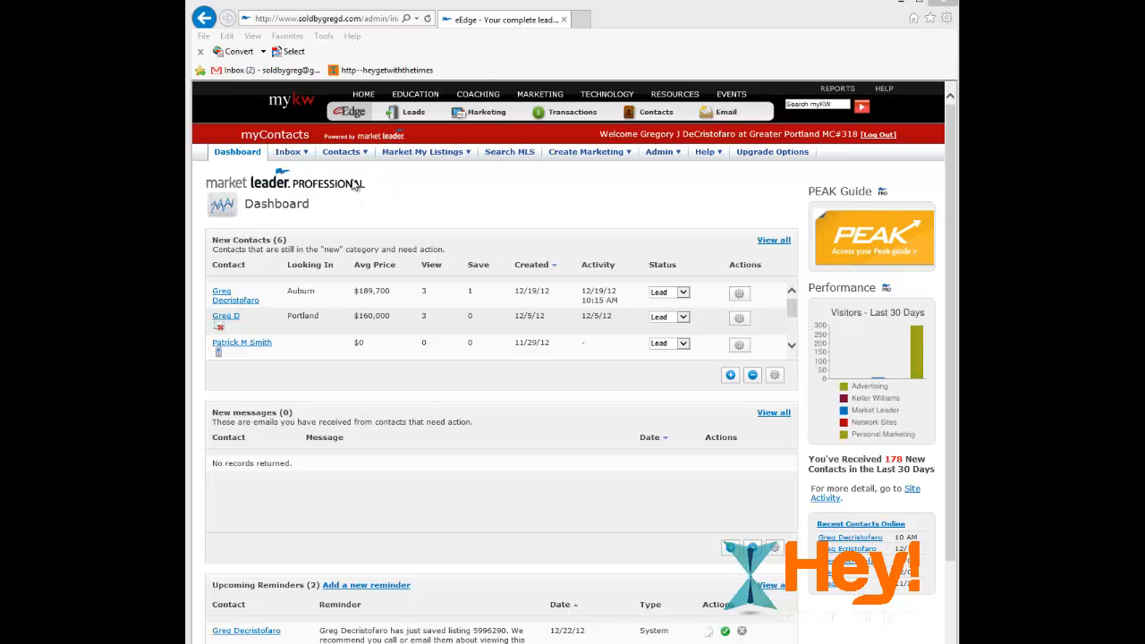
# Open the Import/Export page for contacts and locate the Custom Import Template download
pyautogui.click(340, 153)
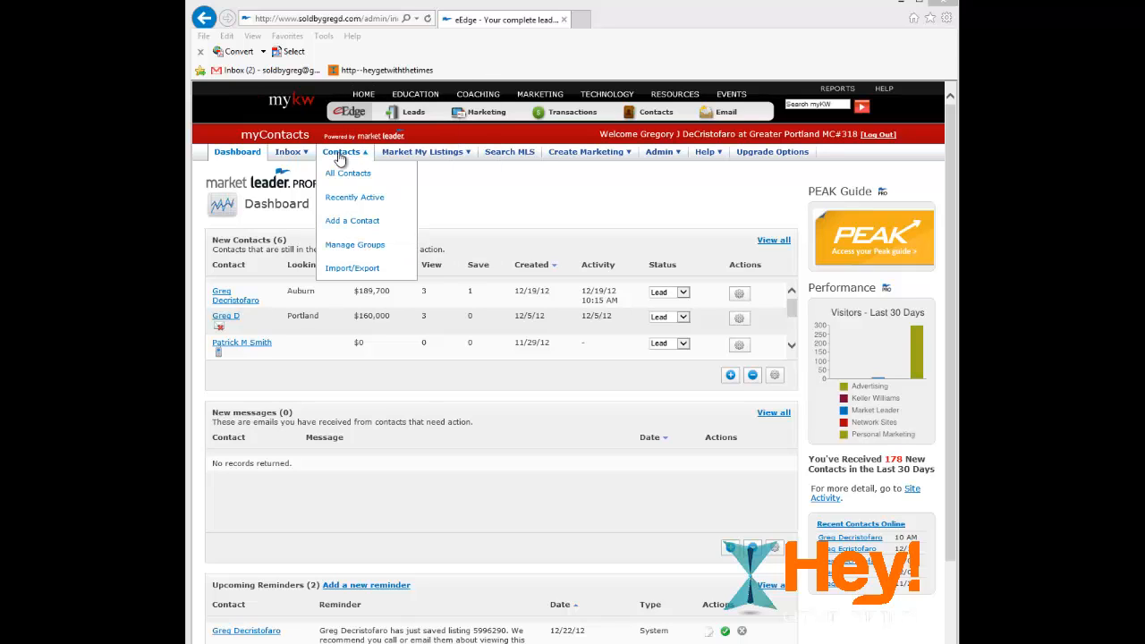
pyautogui.click(357, 270)
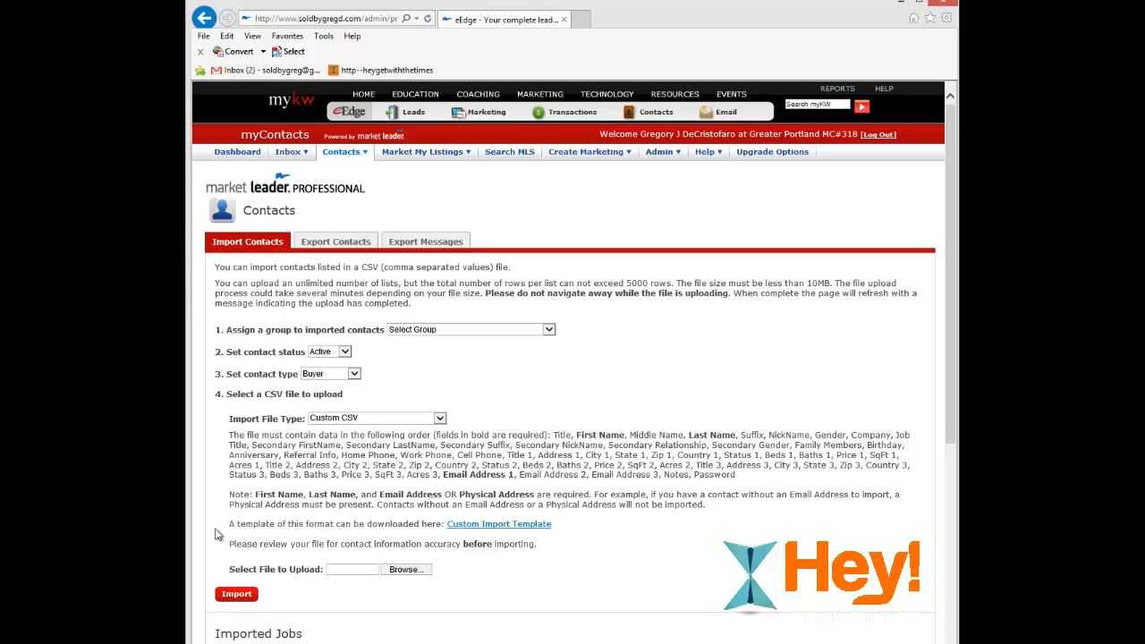
pyautogui.moveTo(229, 525); pyautogui.dragTo(457, 537)
pyautogui.click(595, 541)
# Save the Custom Import Template to the Desktop as ml-import-template, replacing the existing CSV file
pyautogui.rightClick(508, 530)
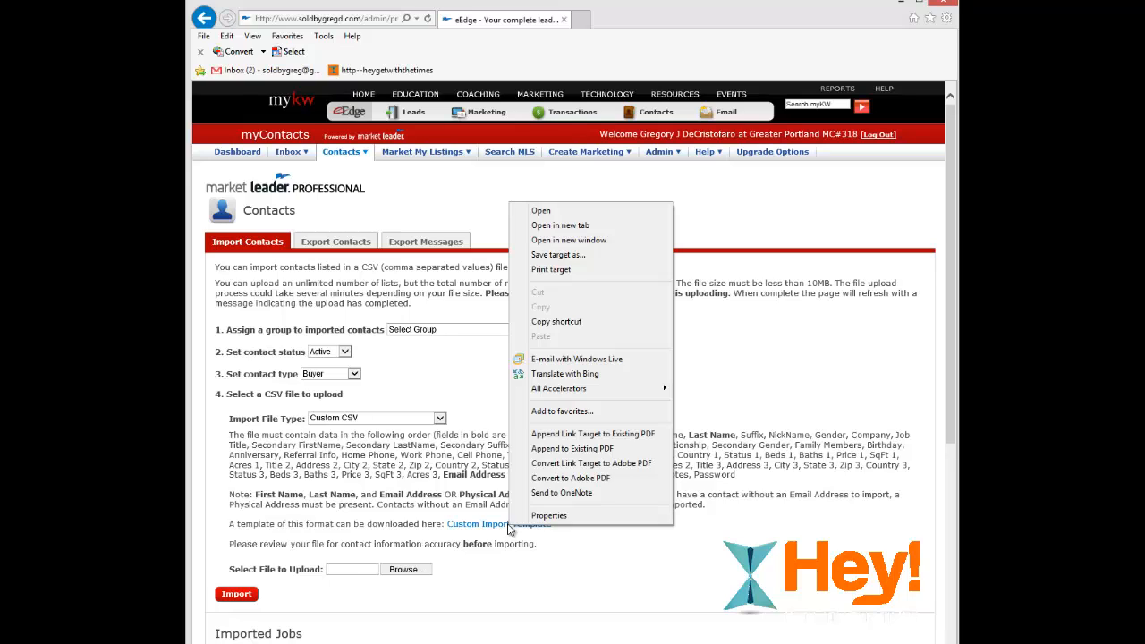
pyautogui.click(559, 257)
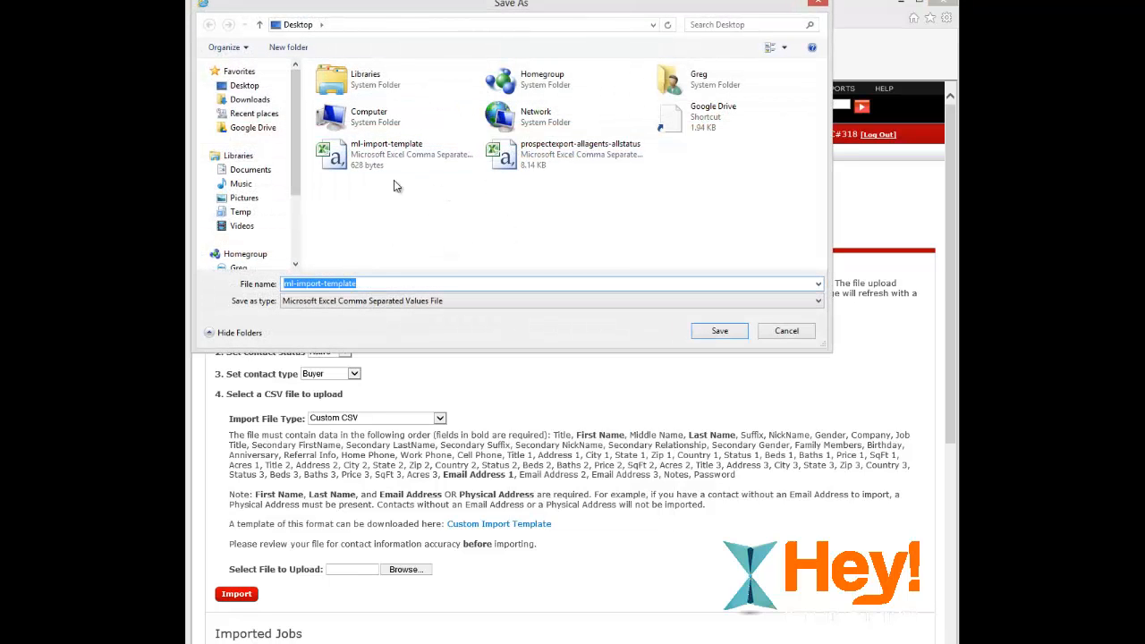
pyautogui.click(337, 163)
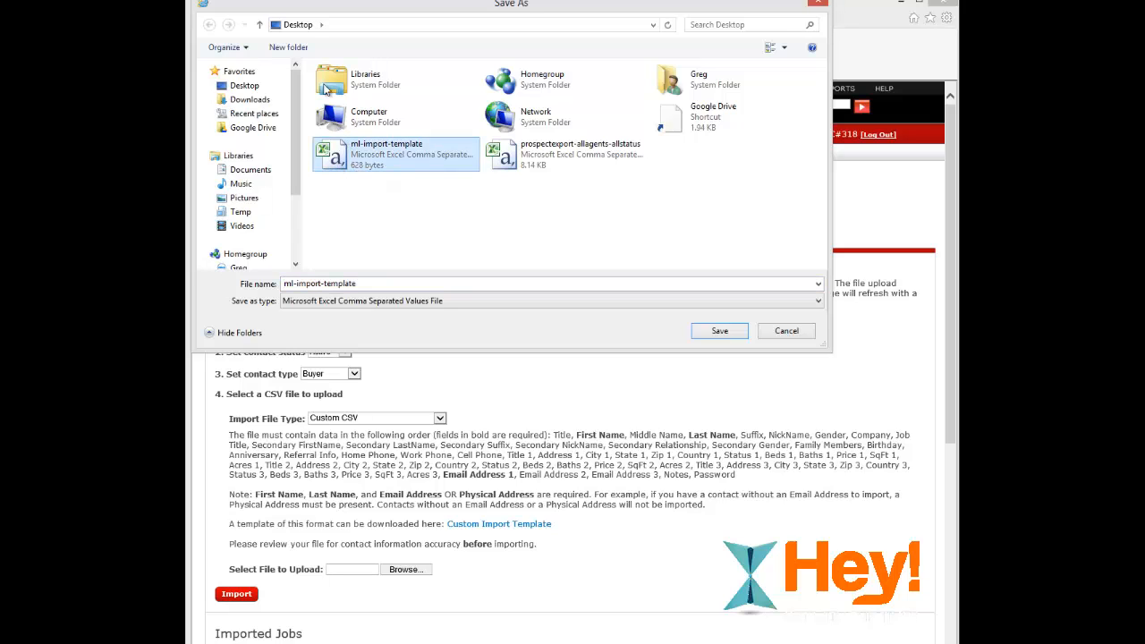
pyautogui.doubleClick(336, 158)
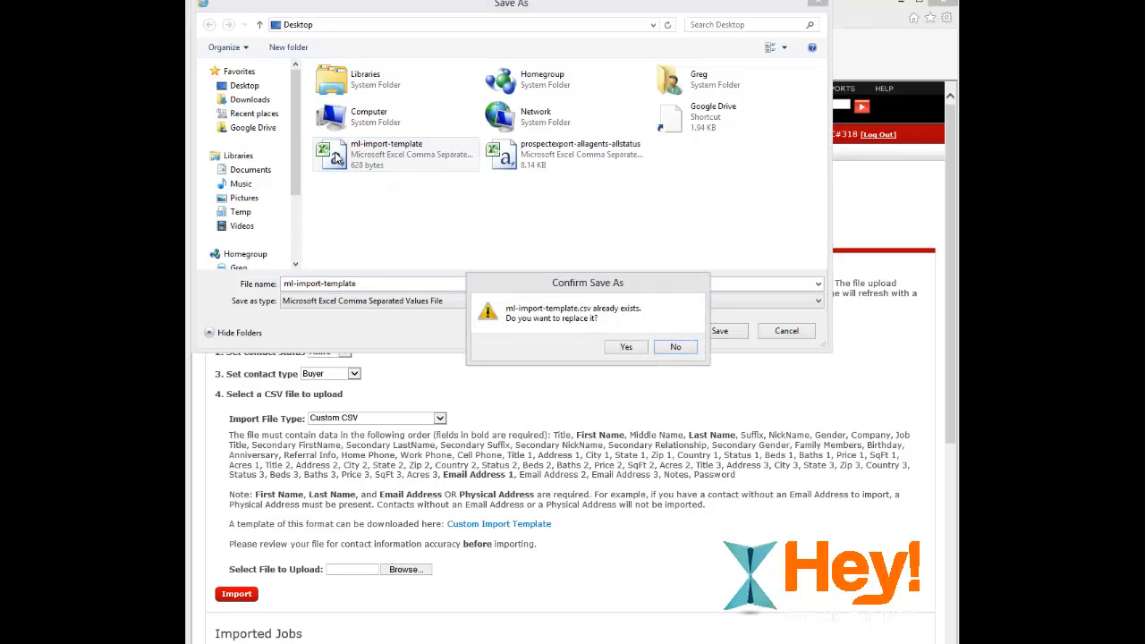
pyautogui.click(624, 347)
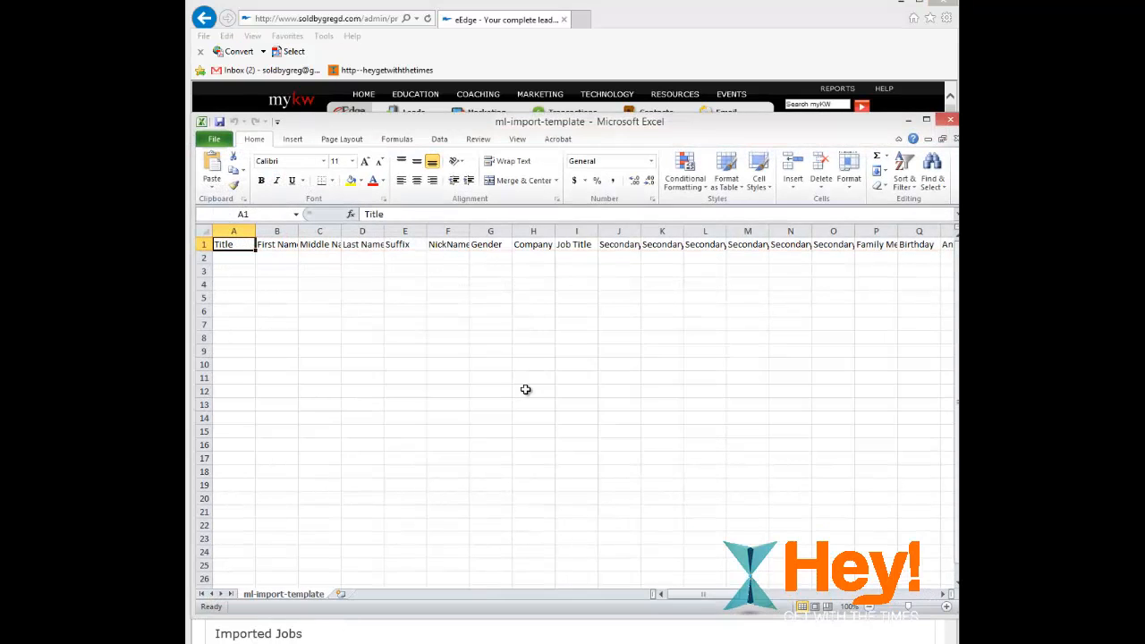
# Examine the column headers in row 1 of the ml-import-template workbook in Excel
pyautogui.click(204, 244)
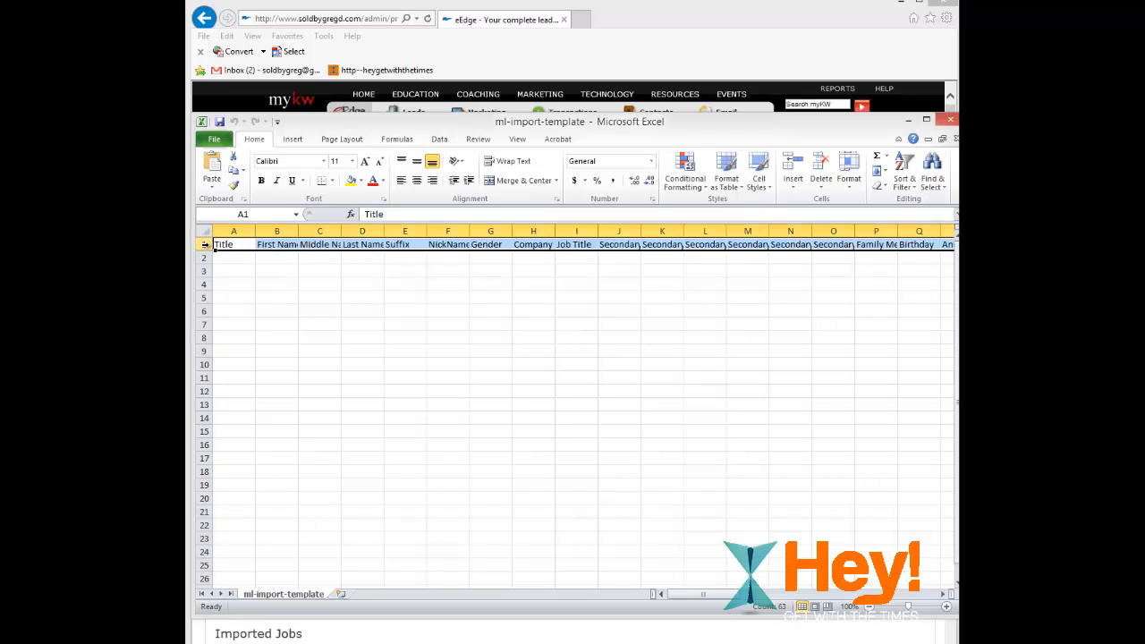
pyautogui.click(265, 246)
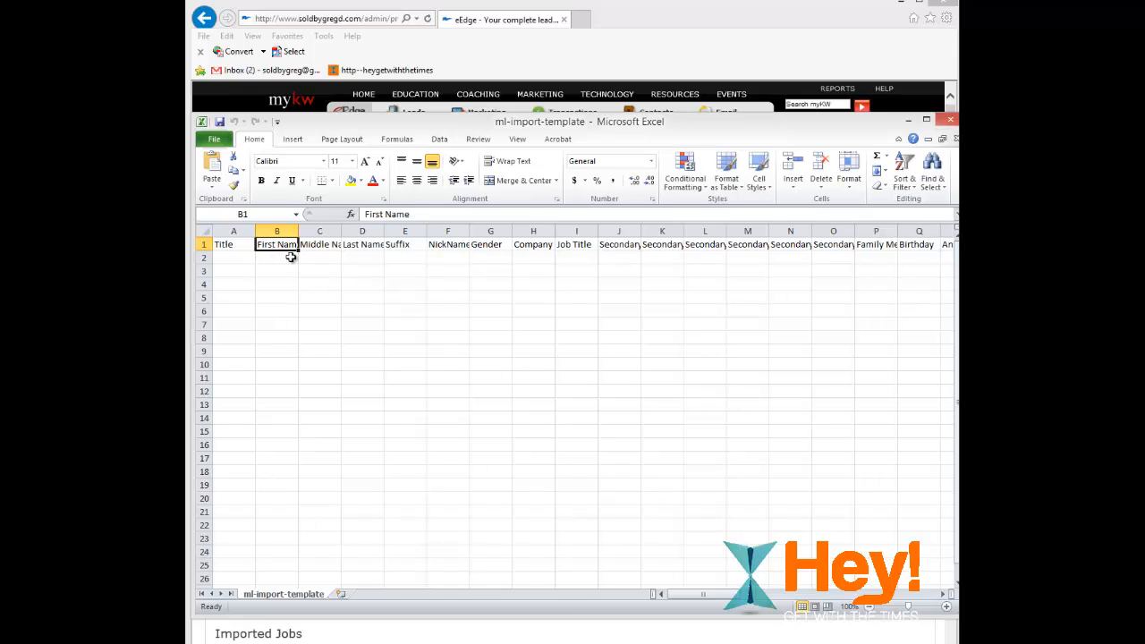
pyautogui.click(204, 244)
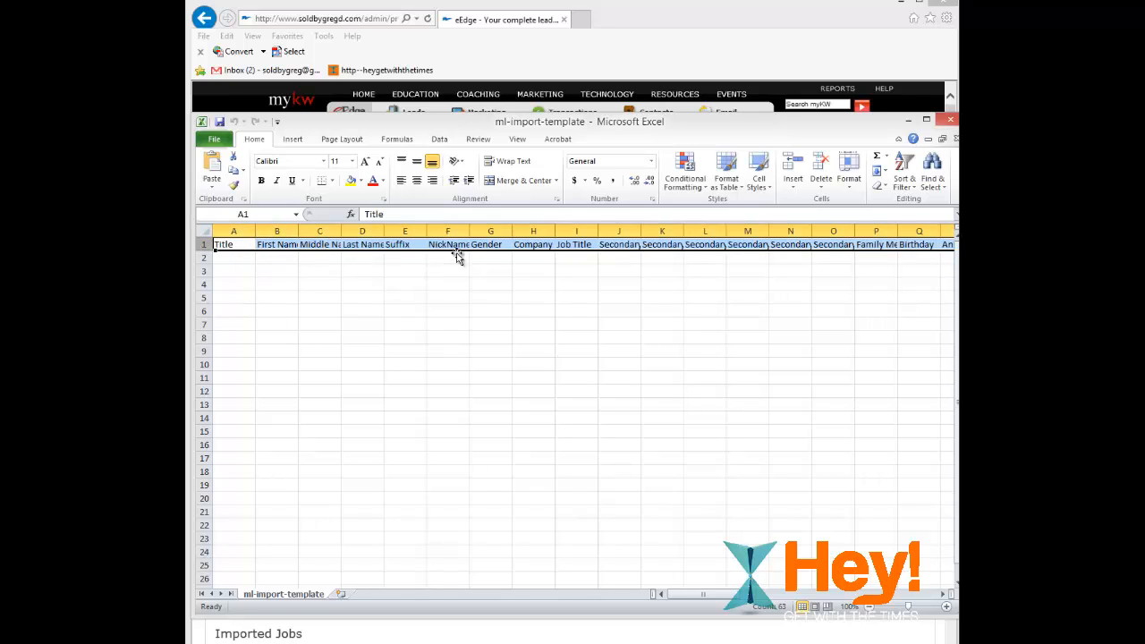
pyautogui.click(268, 256)
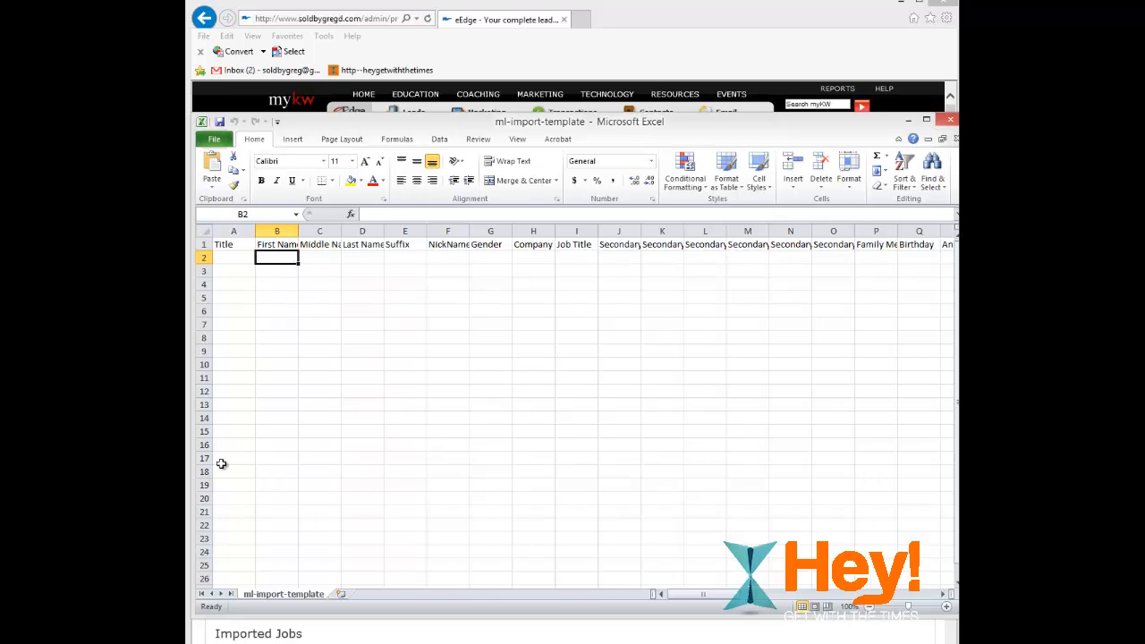
# Switch to the prospectexport-allagents-allstatus workbook and copy the first names in A2:A27
pyautogui.hotkey('alt', 'Tab')
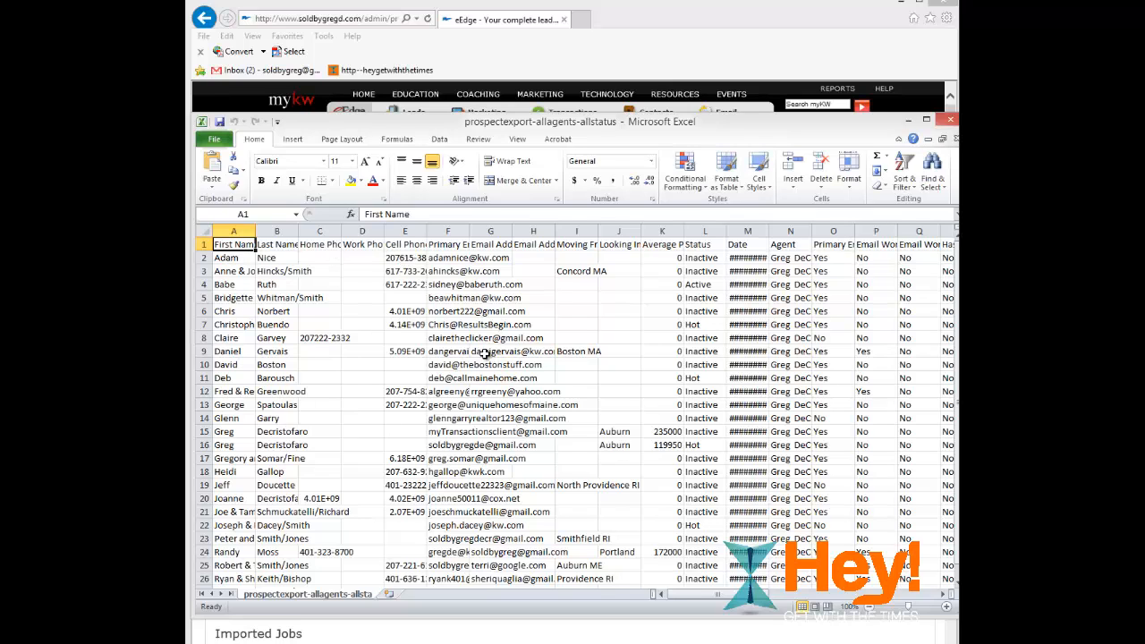
pyautogui.click(234, 257)
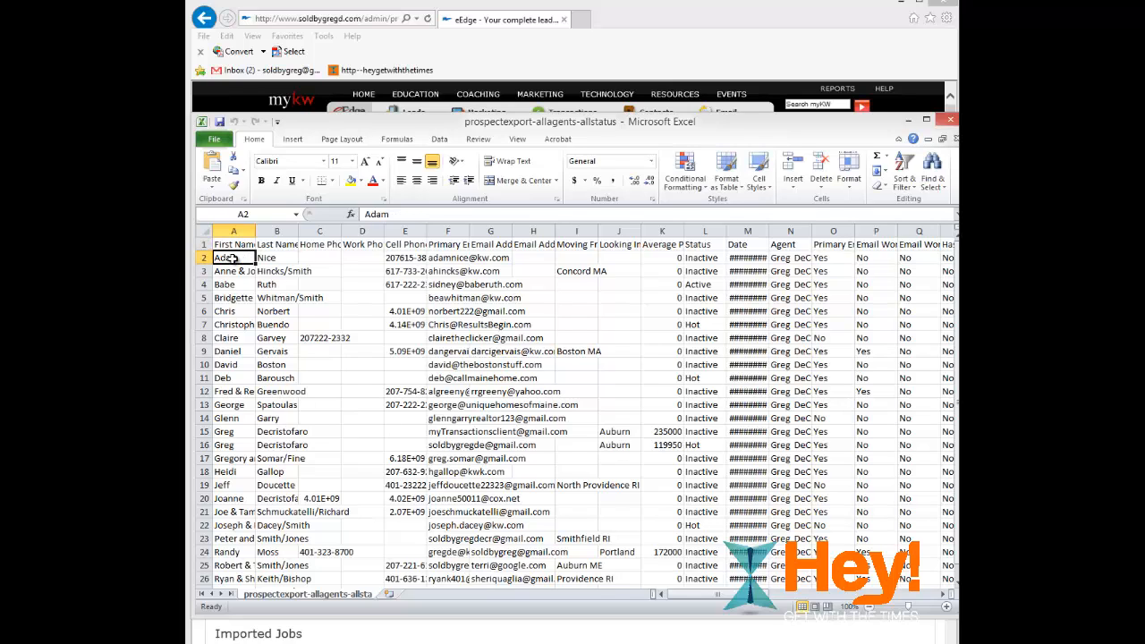
pyautogui.click(233, 245)
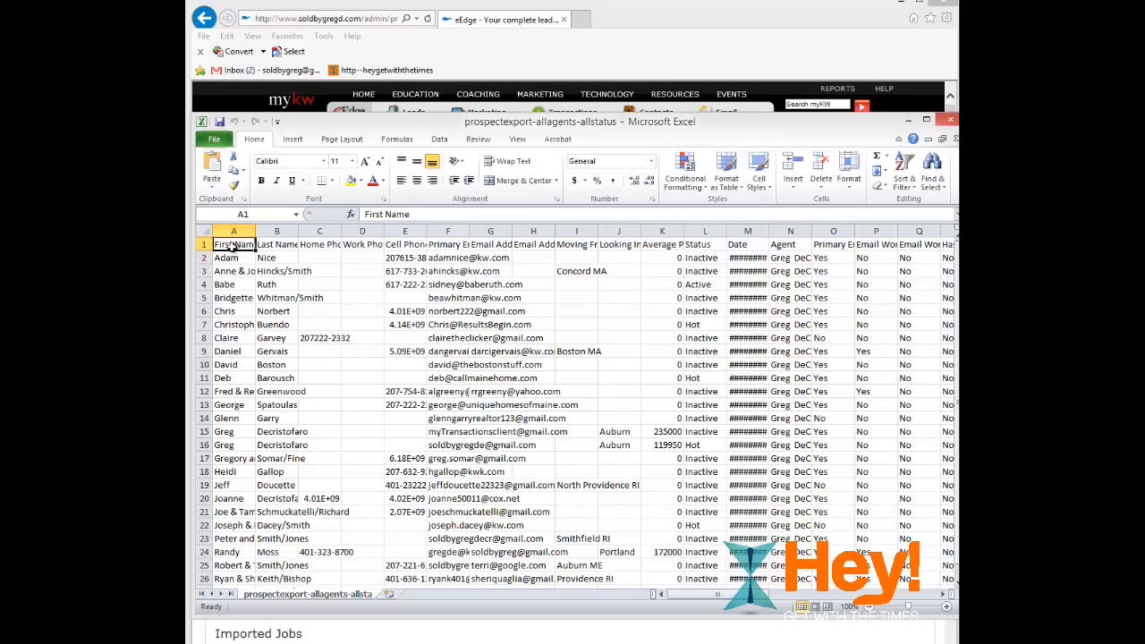
pyautogui.moveTo(228, 259); pyautogui.dragTo(225, 569)
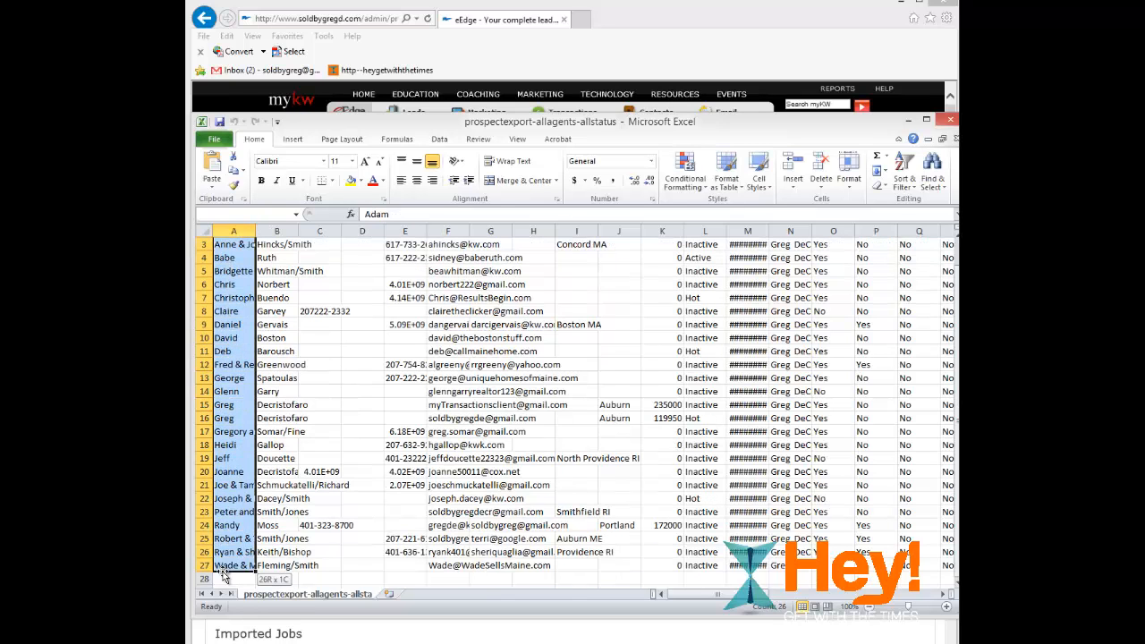
pyautogui.rightClick(229, 516)
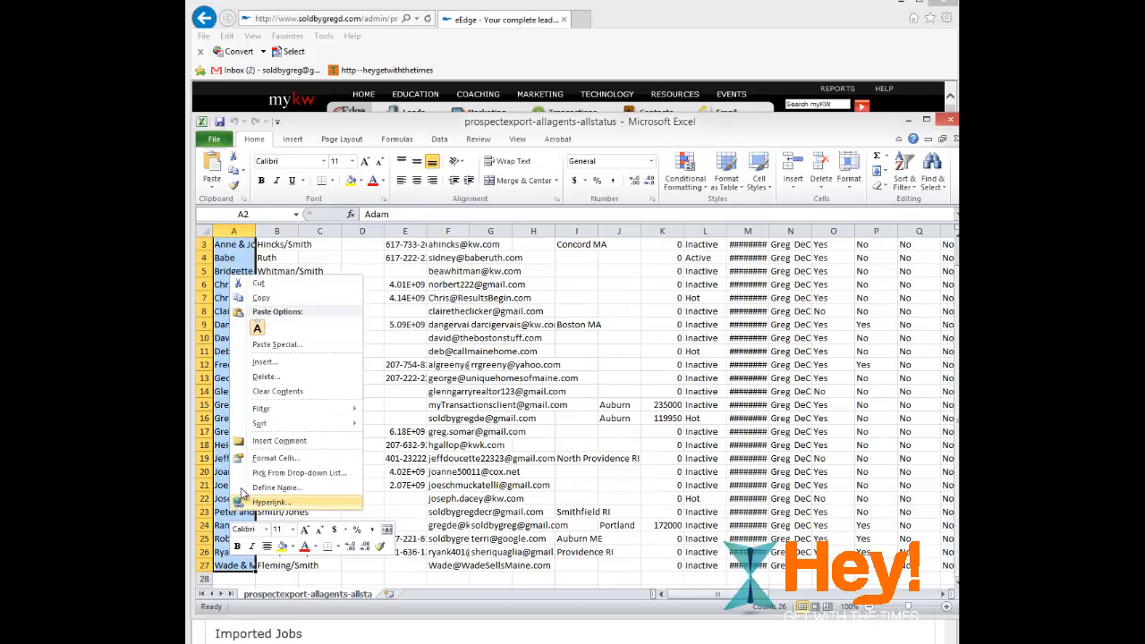
pyautogui.click(260, 299)
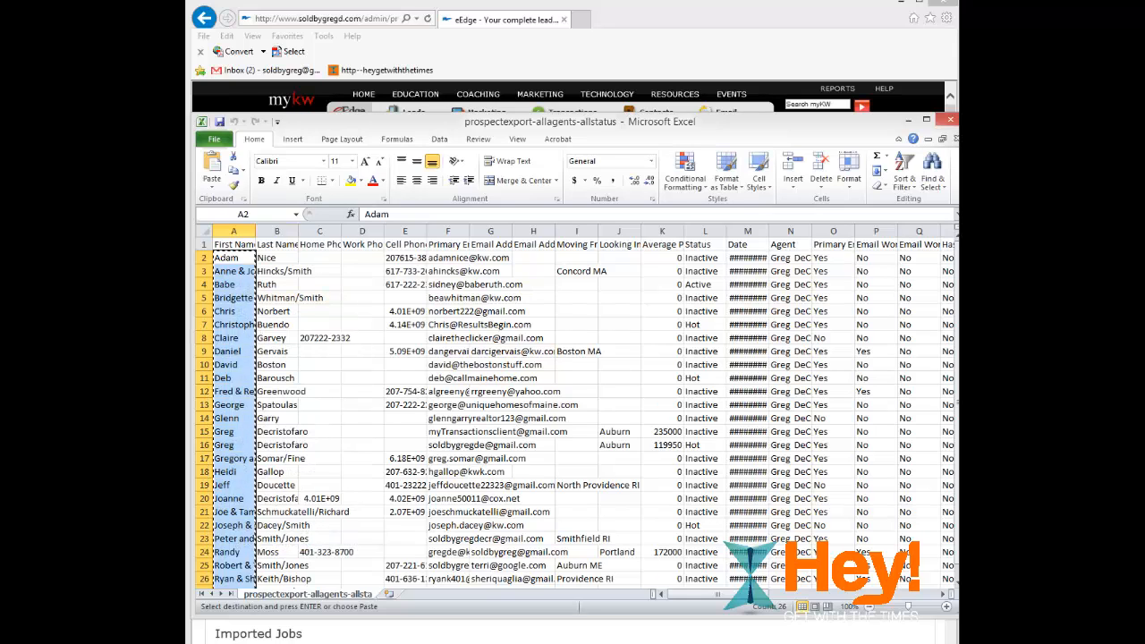
# Paste the copied first names into the First Name column of ml-import-template, starting at B2
pyautogui.click(204, 638)
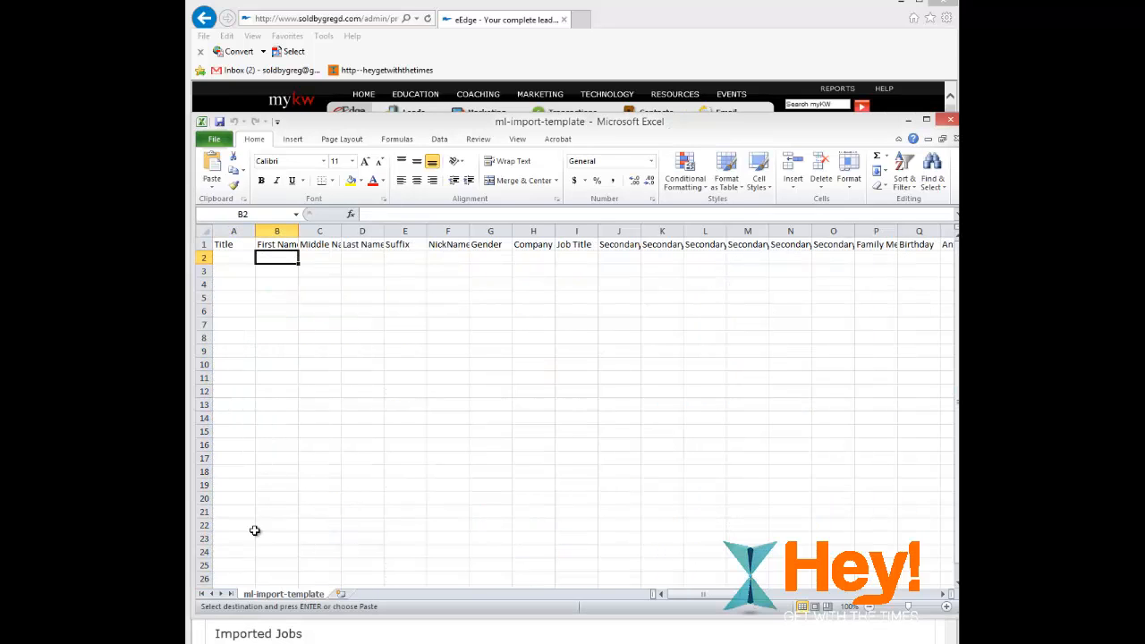
pyautogui.rightClick(274, 257)
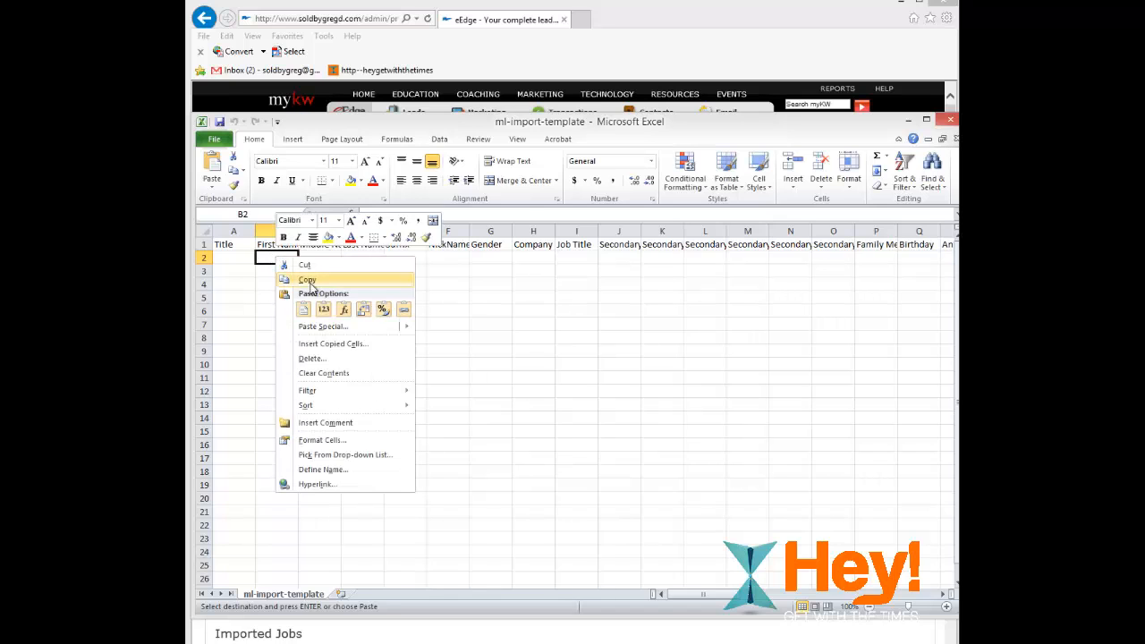
pyautogui.click(304, 310)
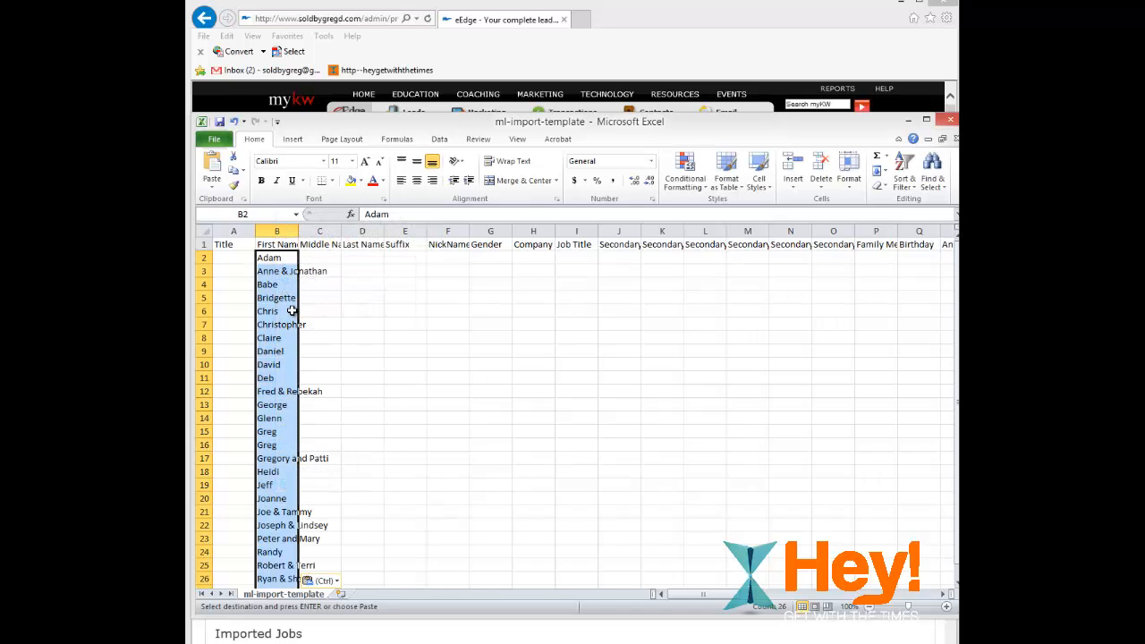
# Copy all last names below the Last Name header in the prospectexport-allagents-allstatus workbook
pyautogui.click(365, 256)
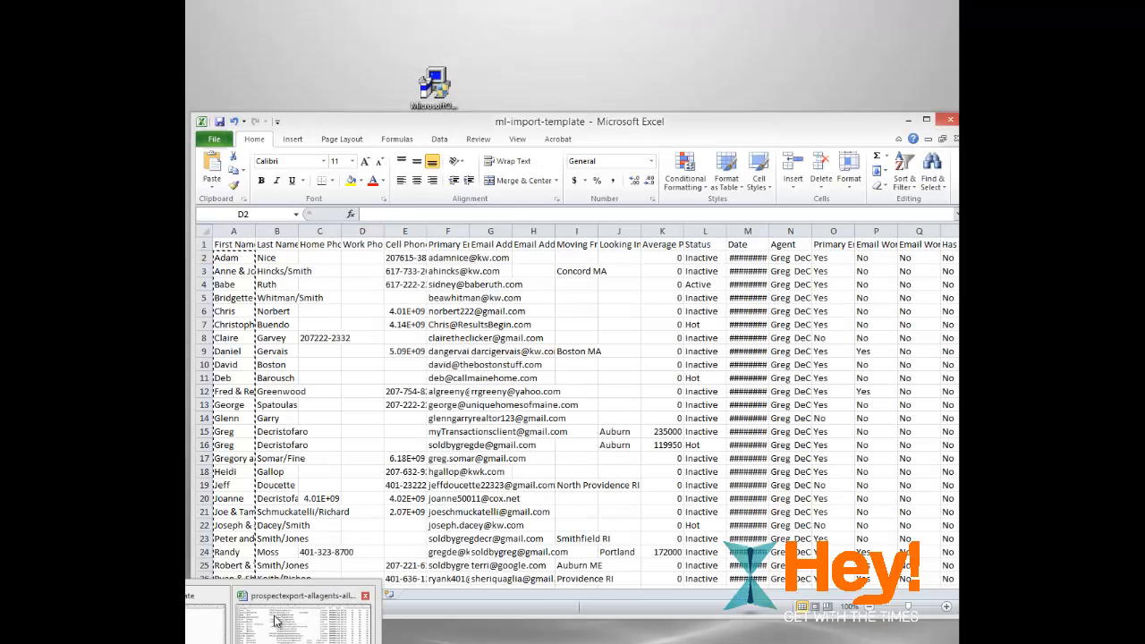
pyautogui.click(286, 619)
pyautogui.moveTo(268, 257); pyautogui.dragTo(279, 589)
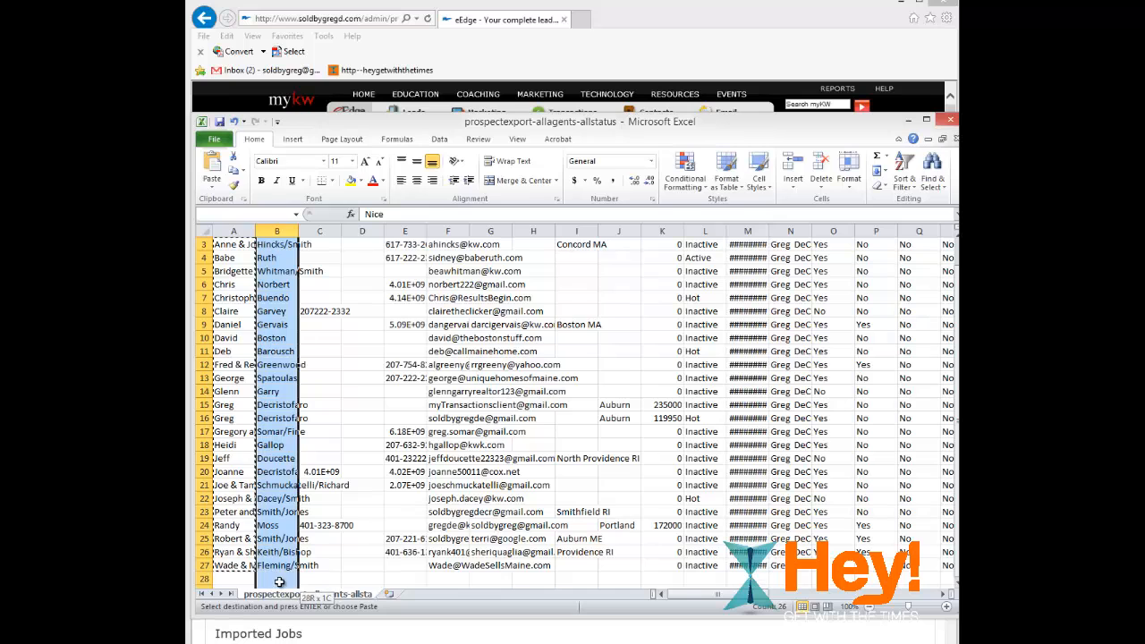
pyautogui.rightClick(279, 504)
pyautogui.click(310, 287)
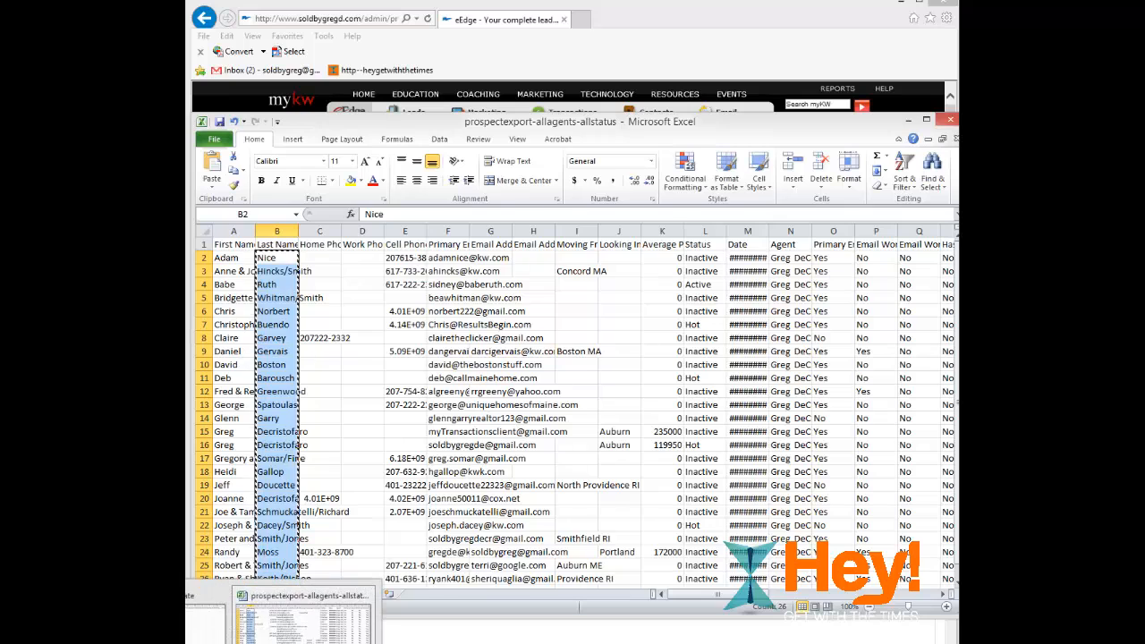
# Paste the copied last names into the Last Name column of ml-import-template, starting at D2
pyautogui.click(205, 626)
pyautogui.rightClick(368, 257)
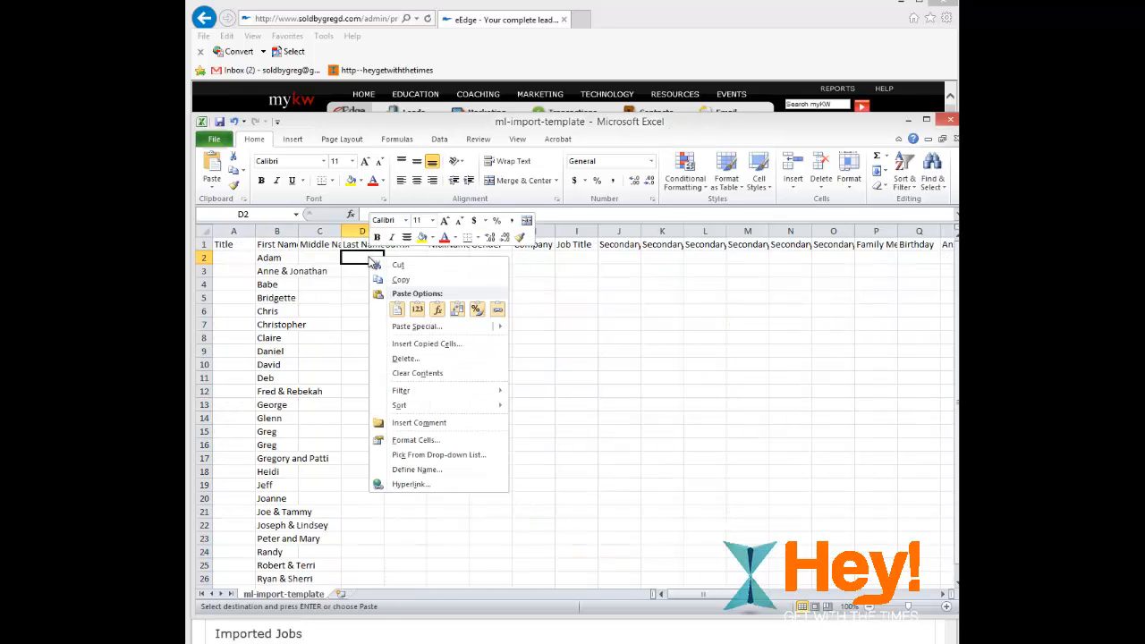
pyautogui.click(398, 309)
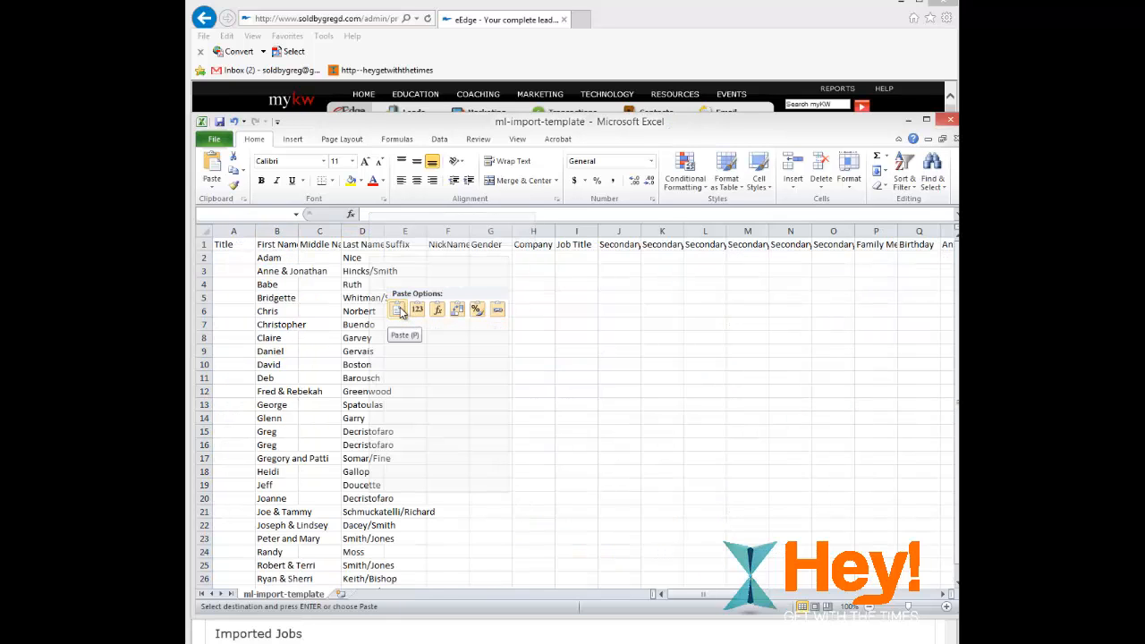
pyautogui.click(398, 309)
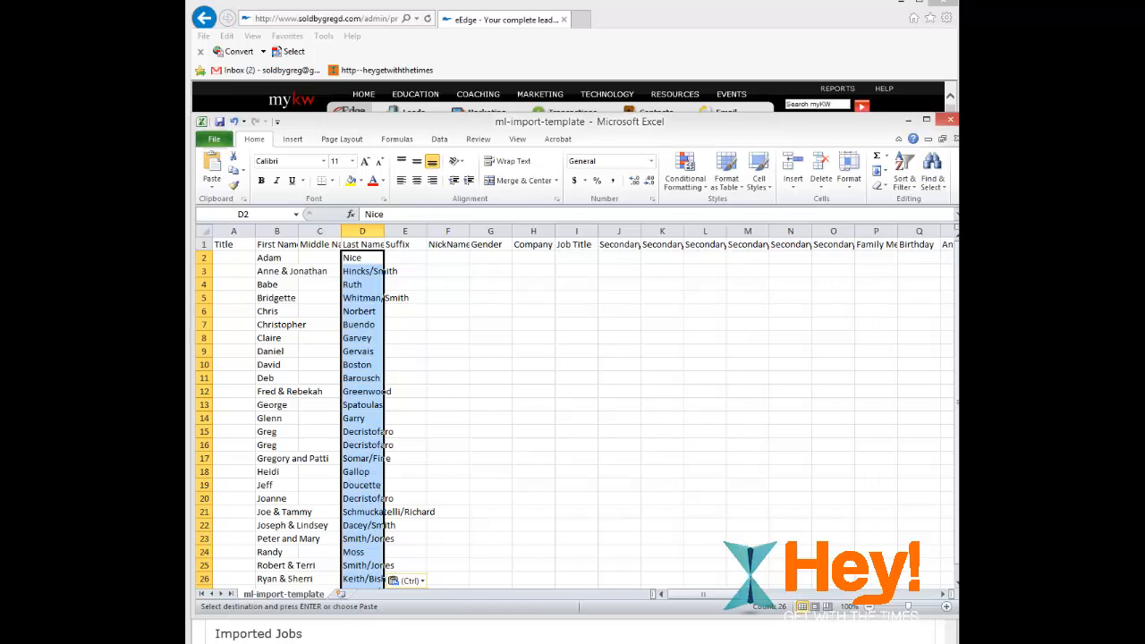
# Copy the cell phone numbers in E2:E27 of the prospectexport-allagents-allstatus workbook
pyautogui.click(281, 613)
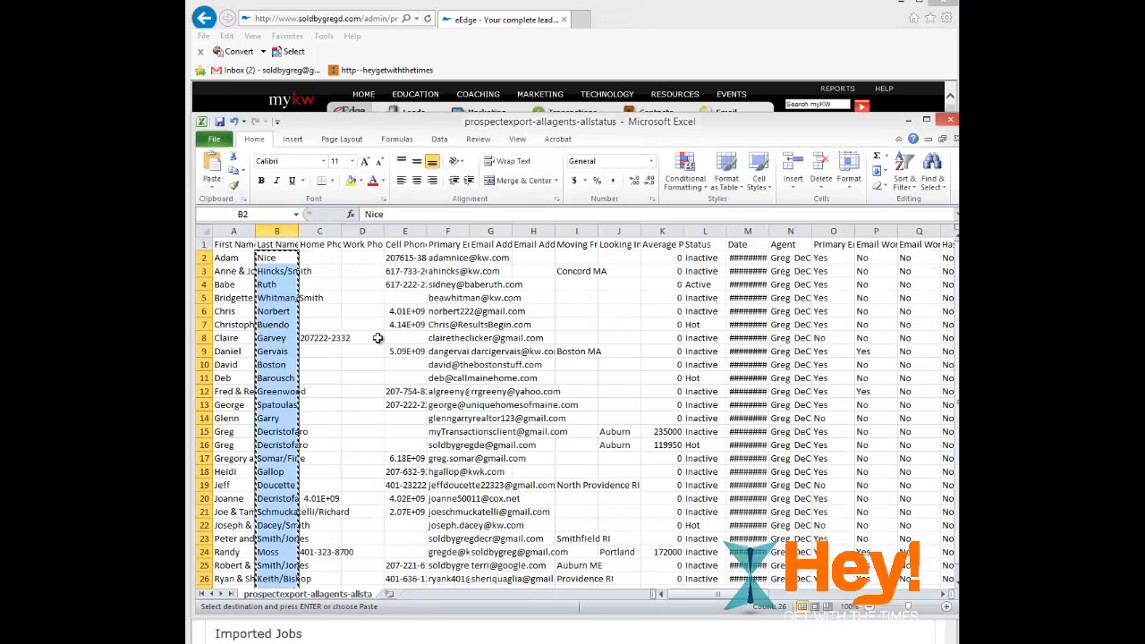
pyautogui.moveTo(404, 257); pyautogui.dragTo(391, 566)
pyautogui.rightClick(412, 474)
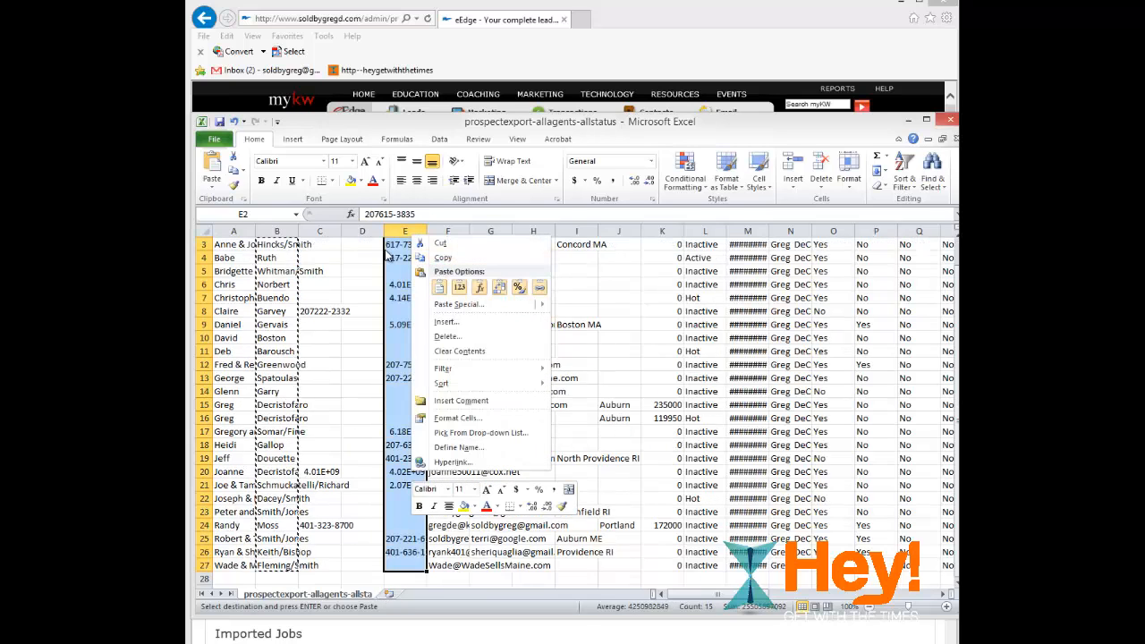
pyautogui.click(443, 258)
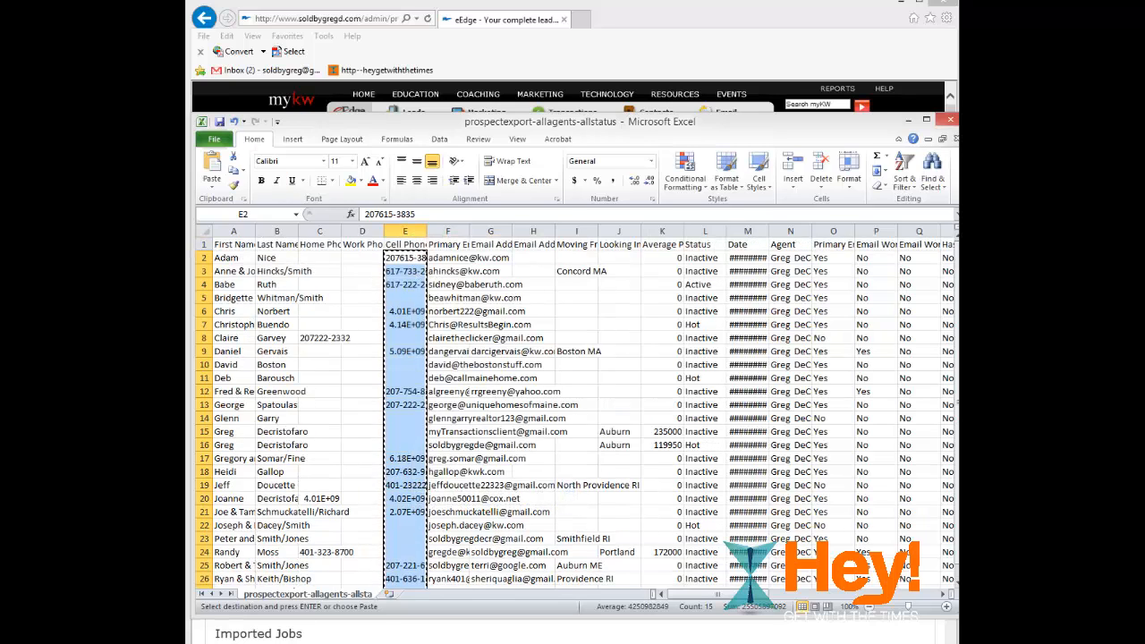
# Paste the copied phone numbers into the Cell Phone column of ml-import-template, starting at V2
pyautogui.moveTo(233, 643)
pyautogui.click(191, 606)
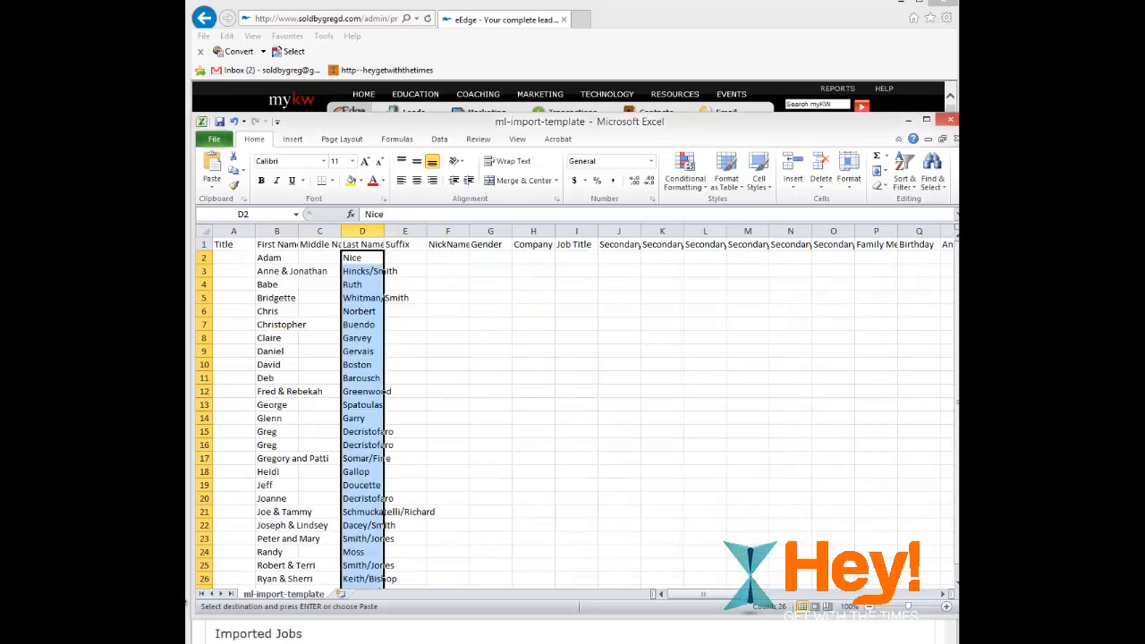
pyautogui.moveTo(694, 596); pyautogui.dragTo(728, 598)
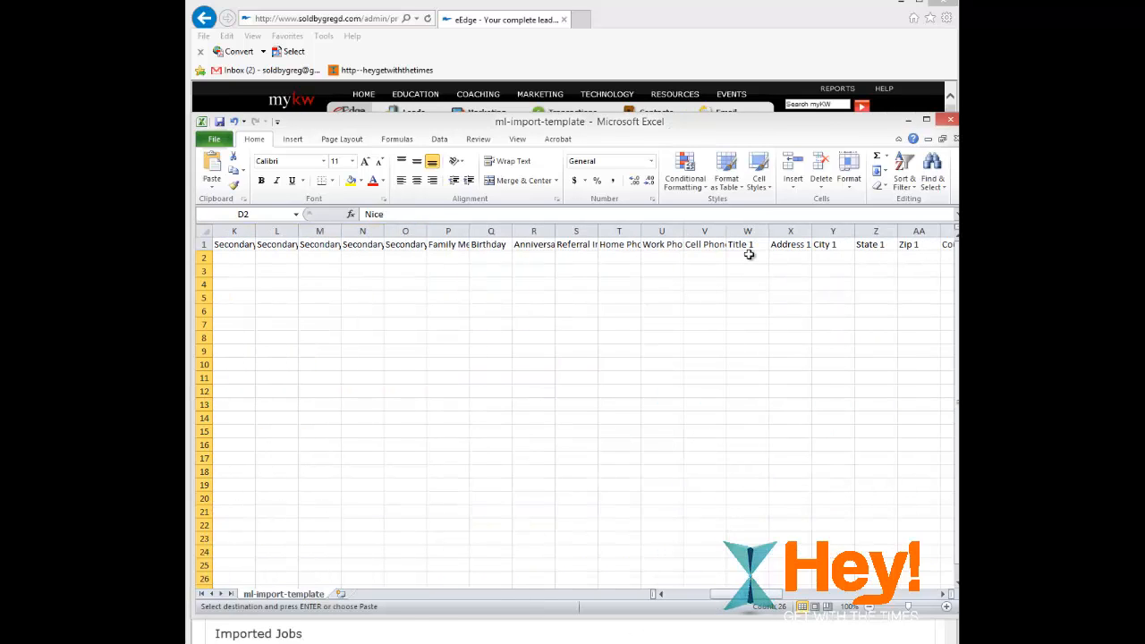
pyautogui.click(705, 249)
pyautogui.click(706, 258)
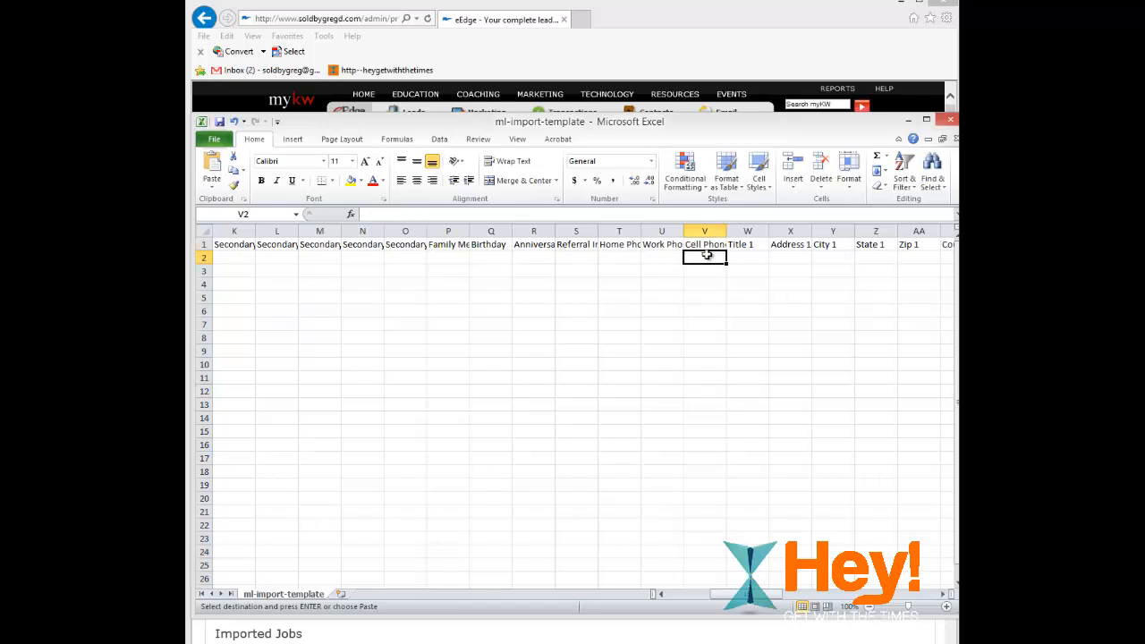
pyautogui.rightClick(704, 264)
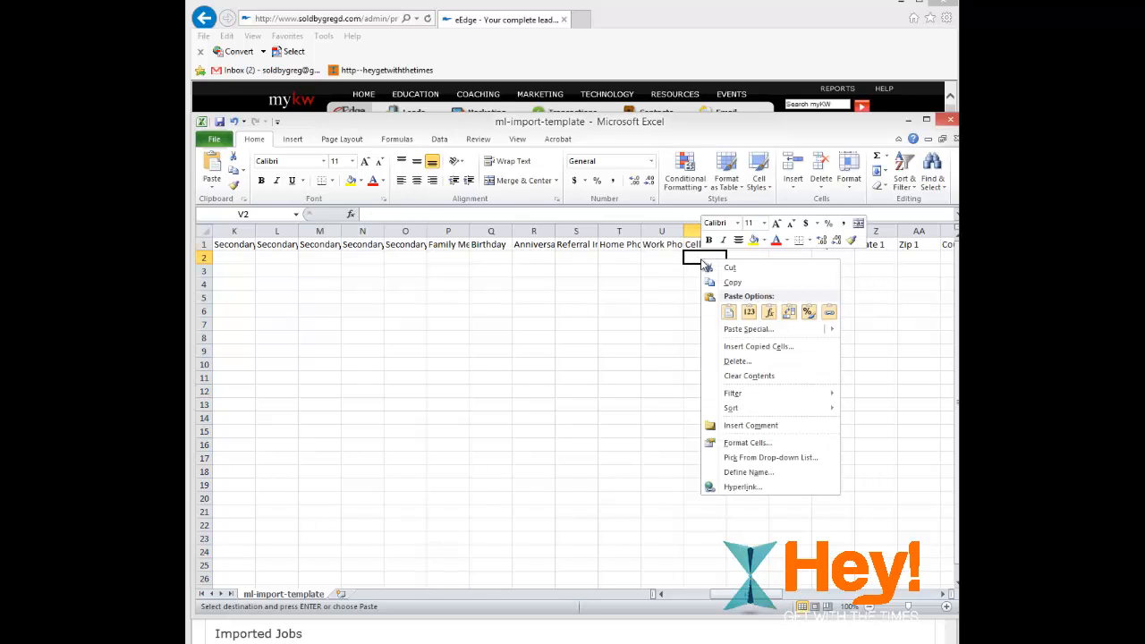
pyautogui.click(728, 311)
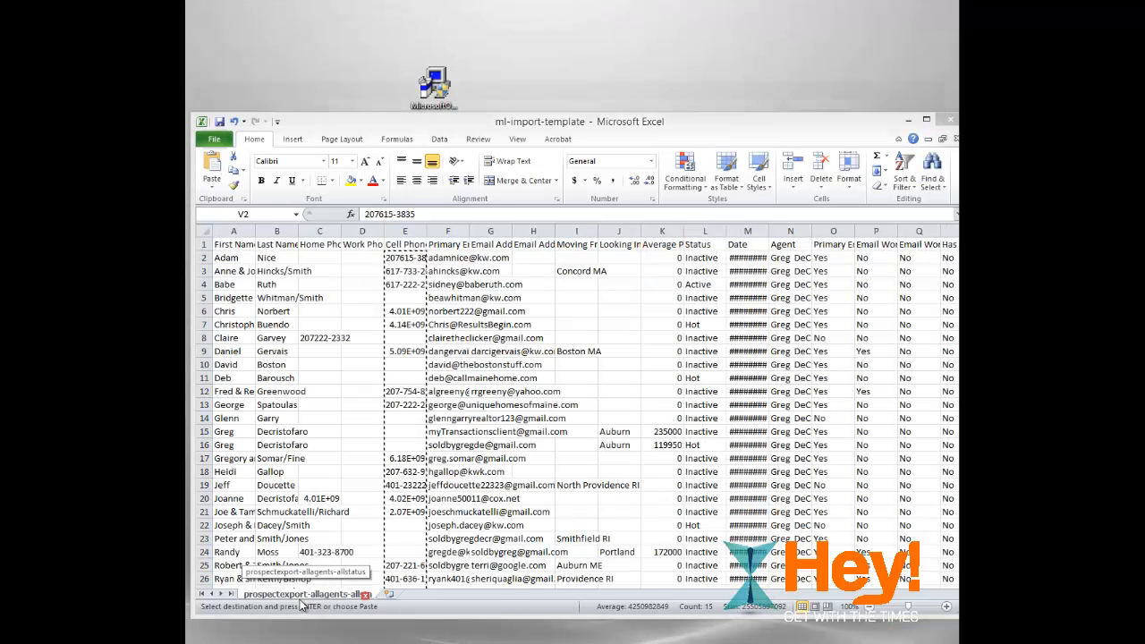
# Copy the primary email addresses in F2:F27 of the prospectexport-allagents-allstatus workbook
pyautogui.click(302, 606)
pyautogui.moveTo(438, 258); pyautogui.dragTo(454, 559)
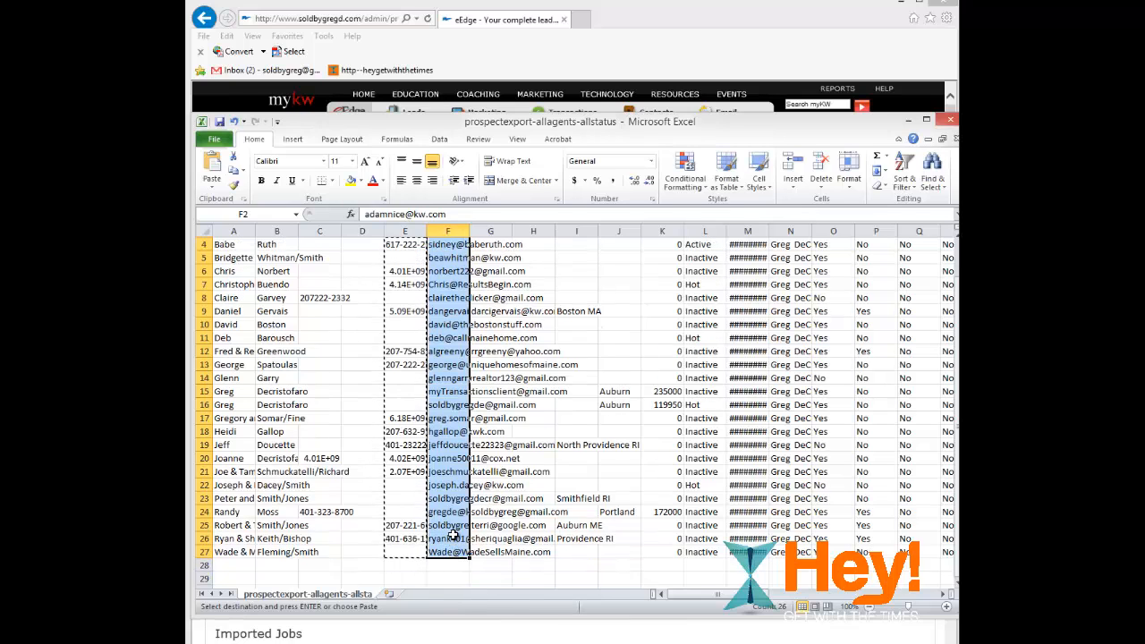
pyautogui.rightClick(453, 543)
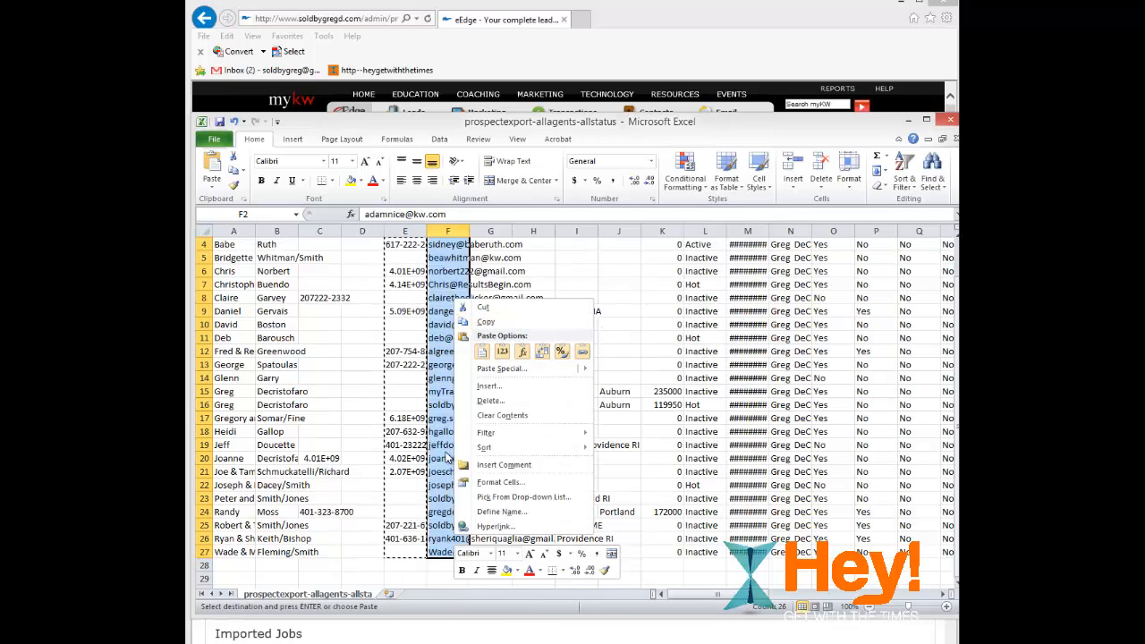
pyautogui.click(485, 322)
pyautogui.scroll(1, 480, 414)
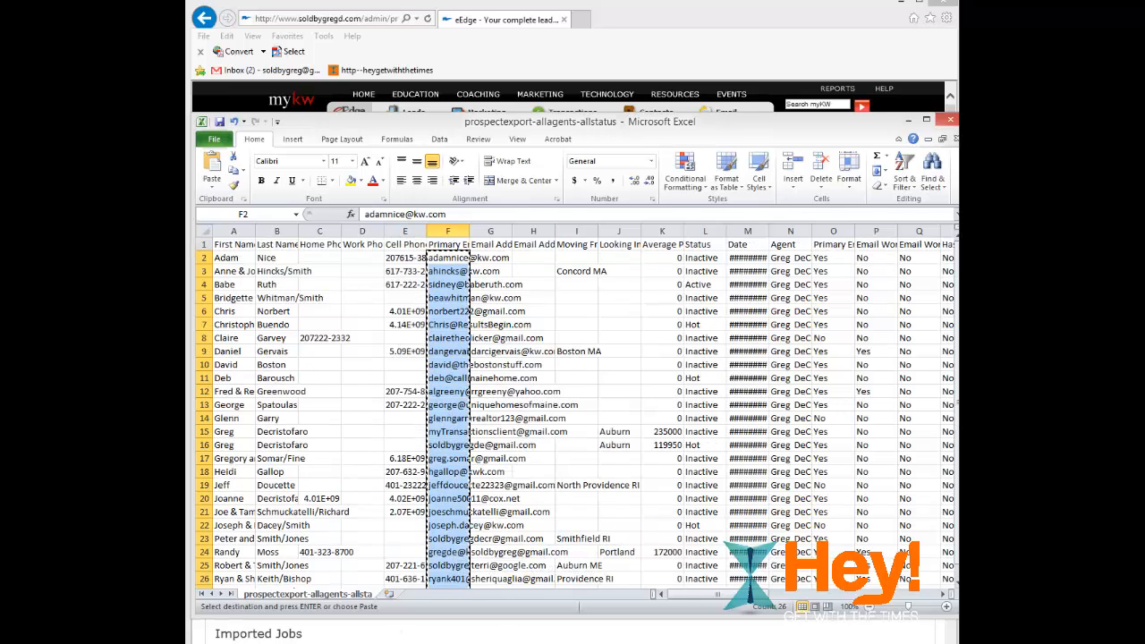
# Paste the copied email addresses into the Address 1 column of ml-import-template, starting at X2
pyautogui.moveTo(286, 643)
pyautogui.click(207, 617)
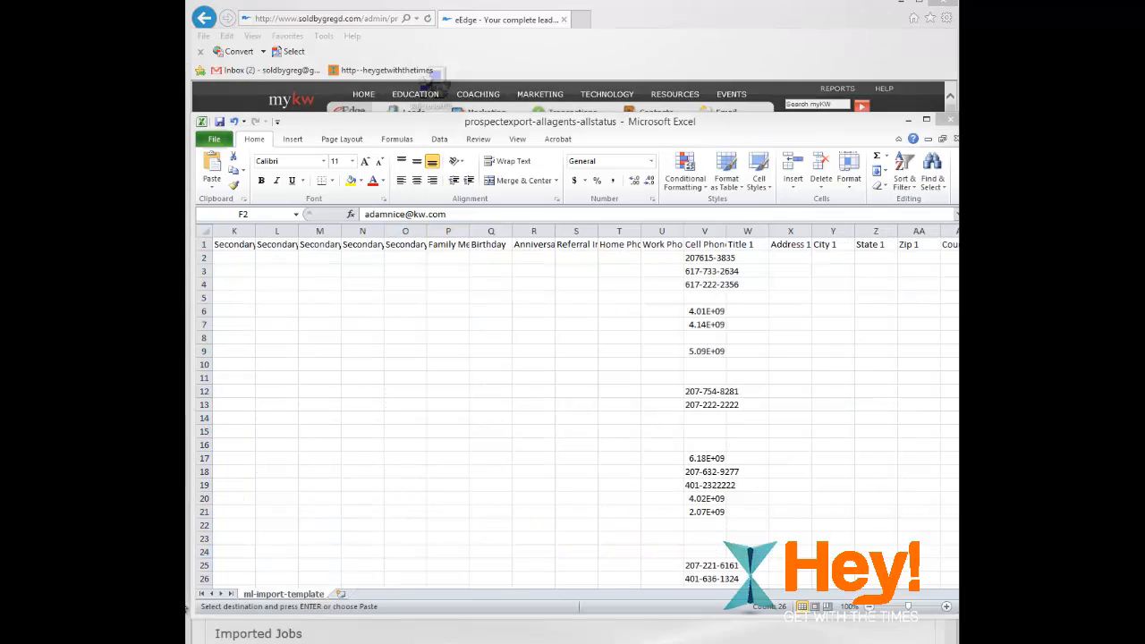
pyautogui.moveTo(705, 258); pyautogui.dragTo(705, 579)
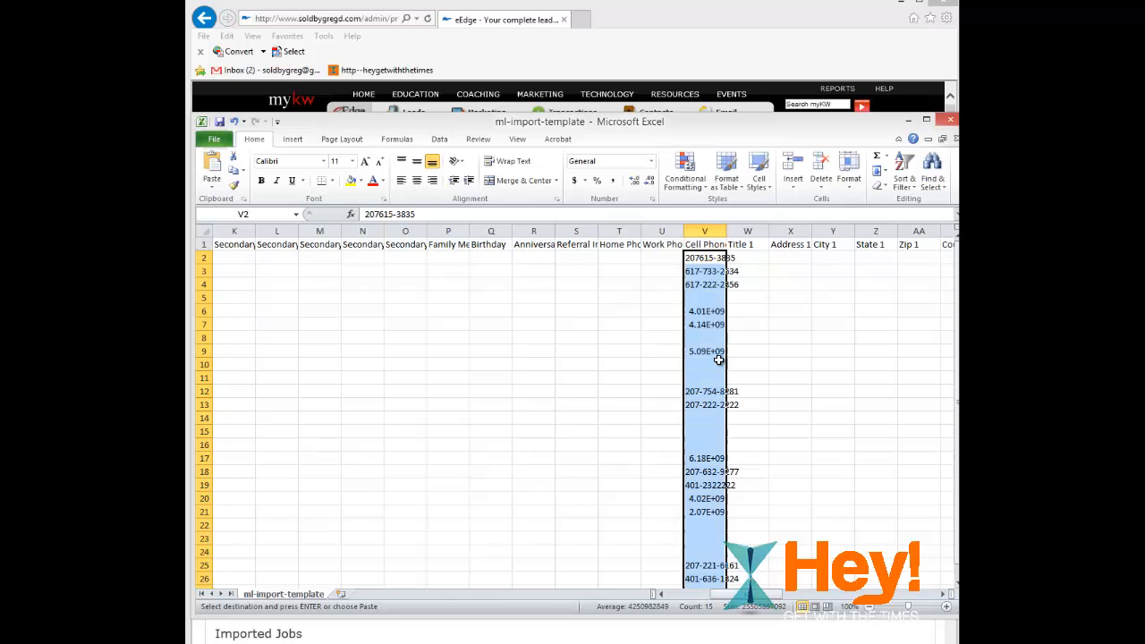
pyautogui.click(779, 257)
pyautogui.rightClick(779, 257)
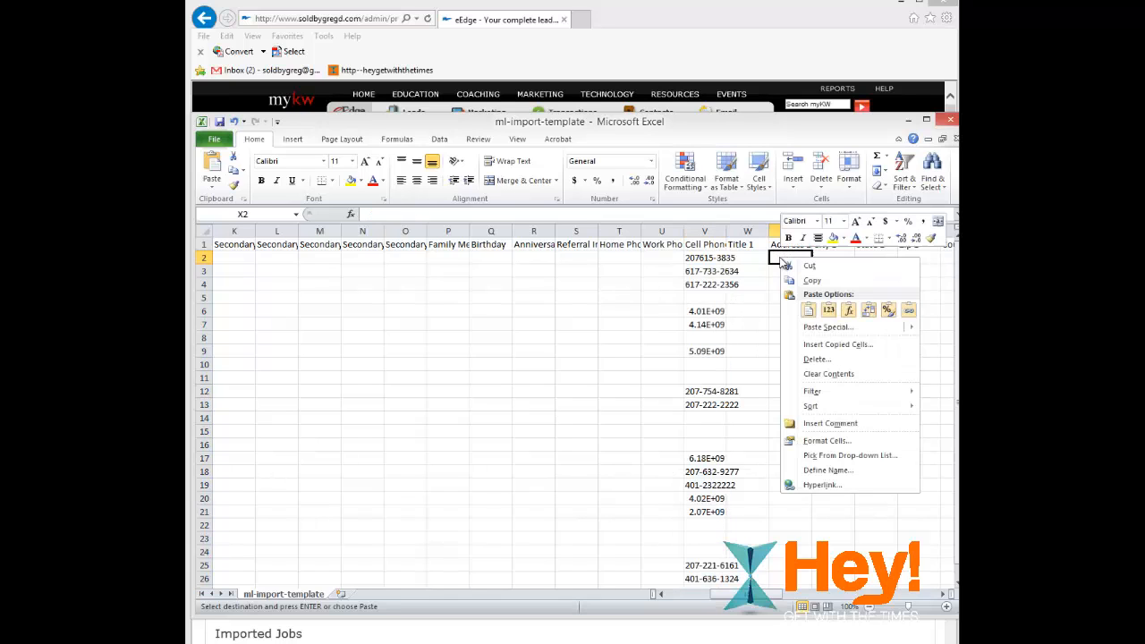
pyautogui.click(809, 310)
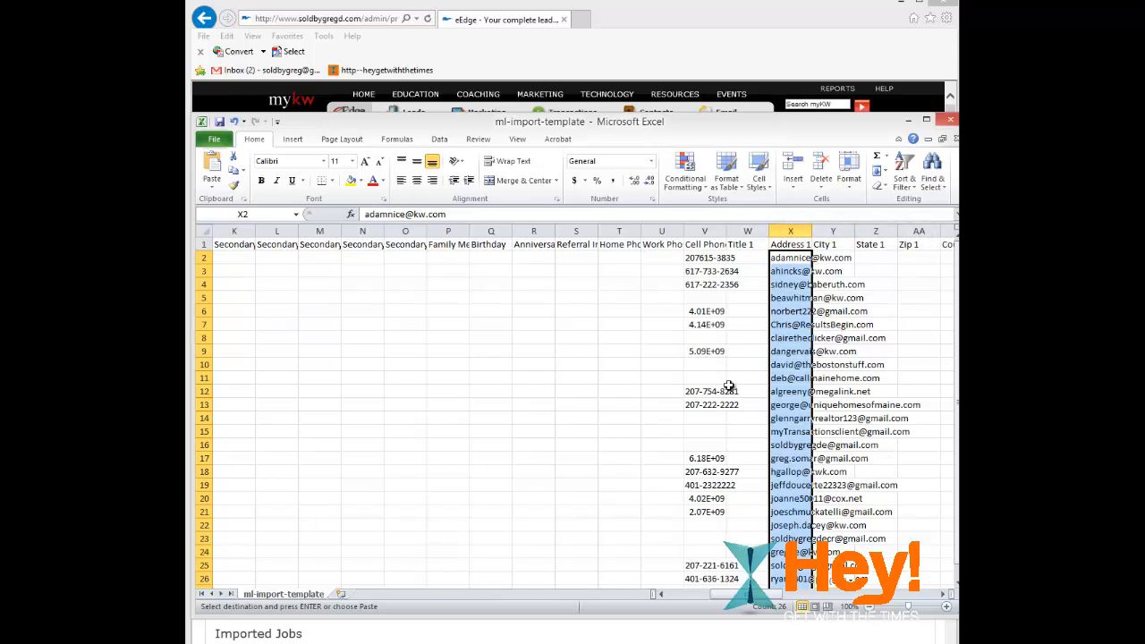
# Format the entire Cell Phone column V with the Special number format of type Phone Number
pyautogui.click(705, 232)
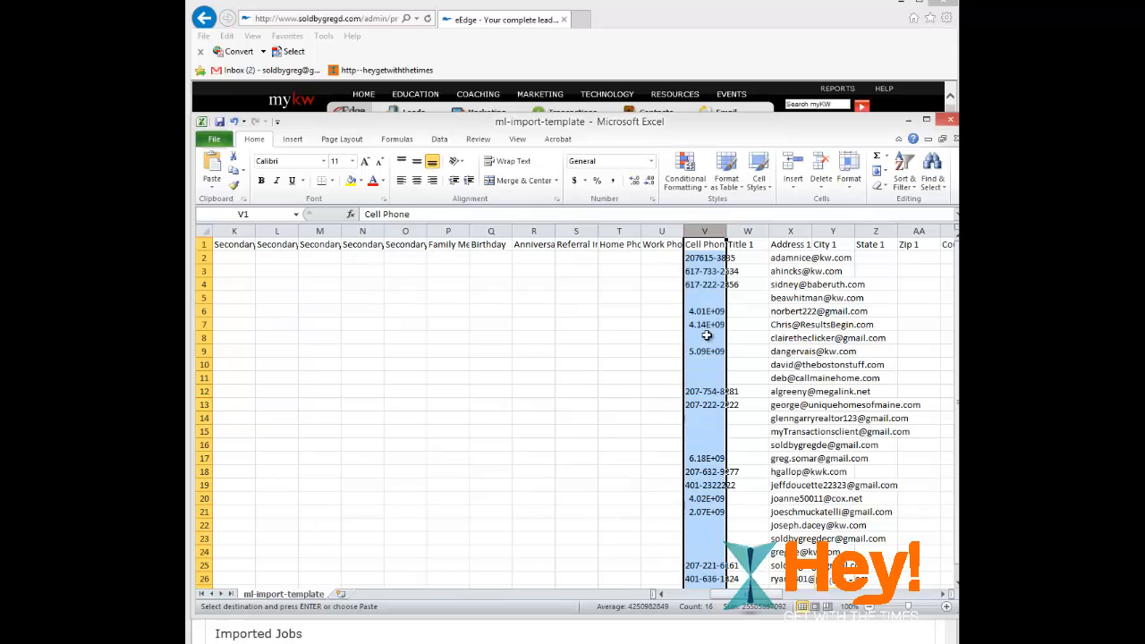
pyautogui.rightClick(707, 231)
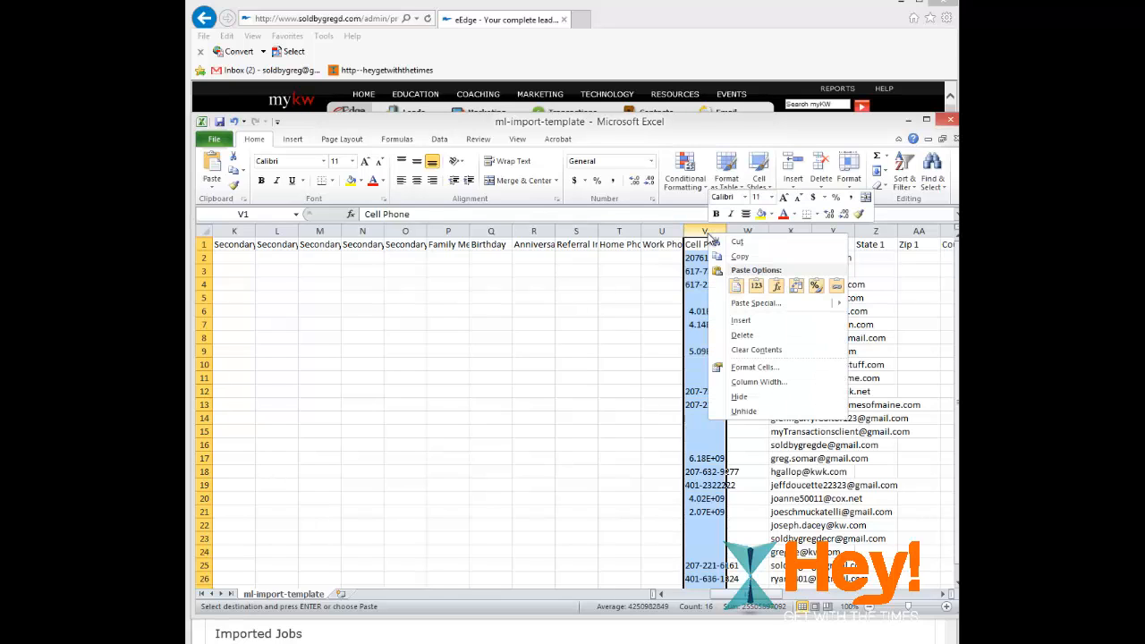
pyautogui.click(750, 369)
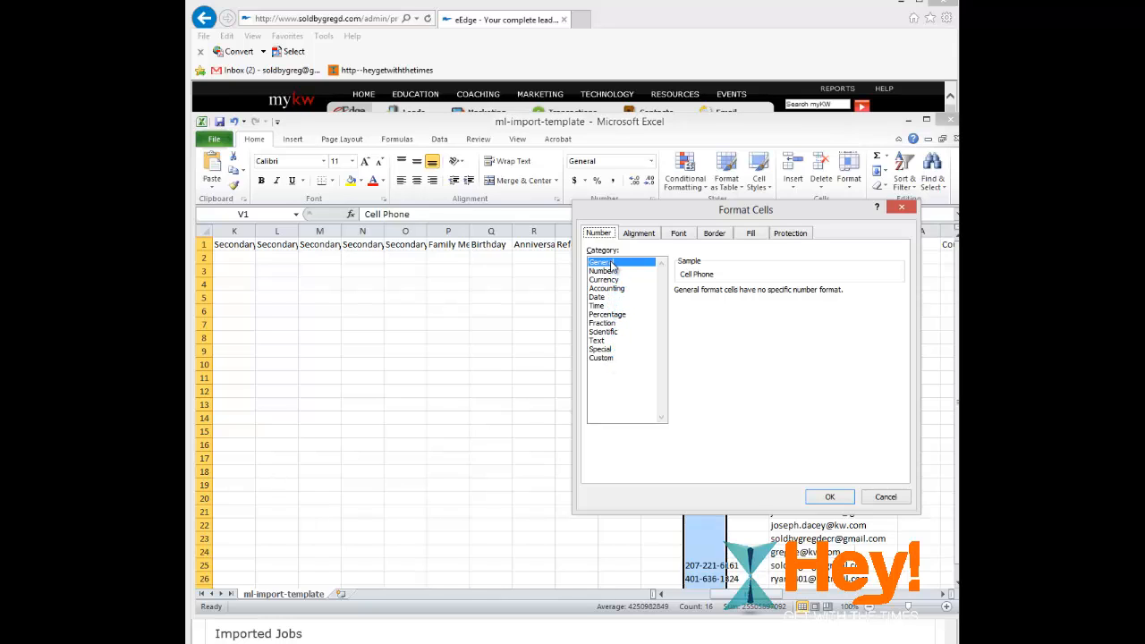
pyautogui.click(601, 349)
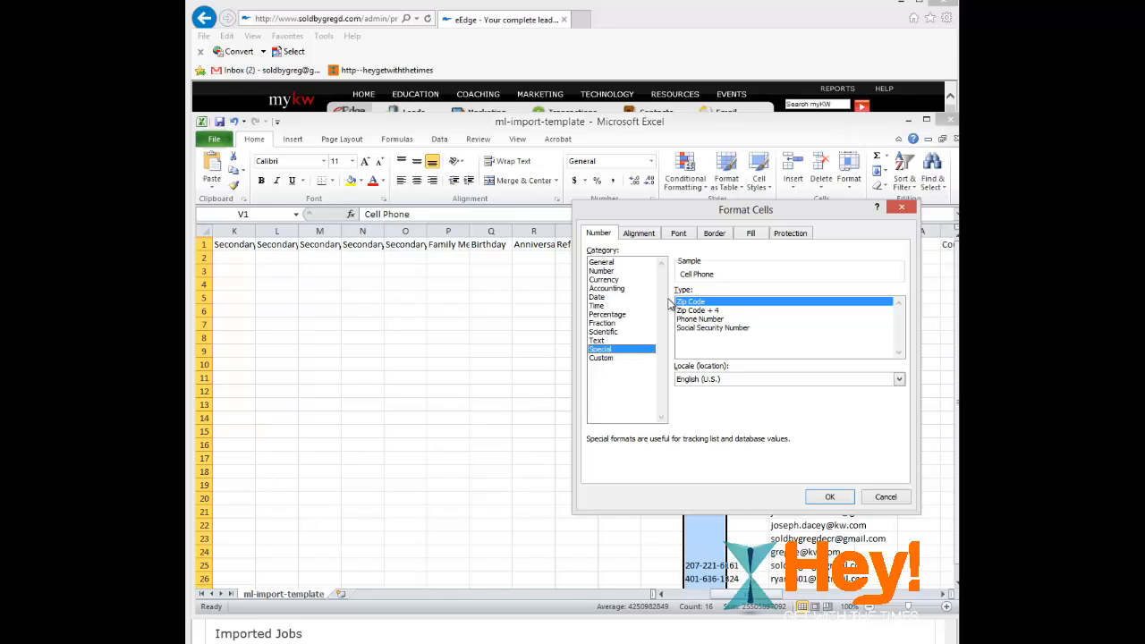
pyautogui.click(682, 321)
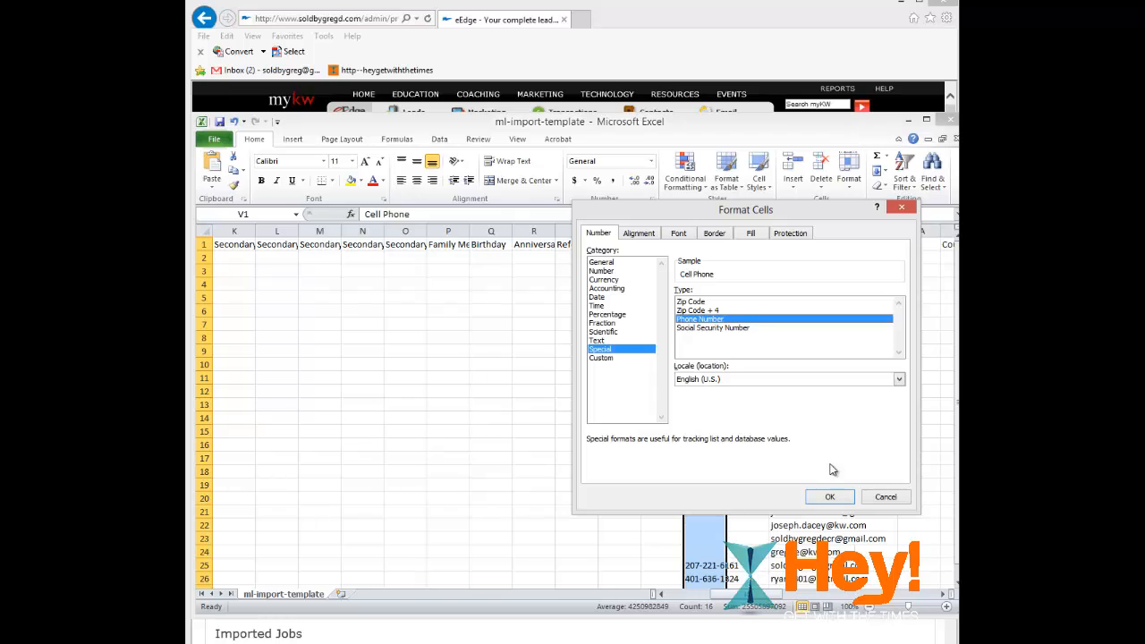
pyautogui.click(830, 496)
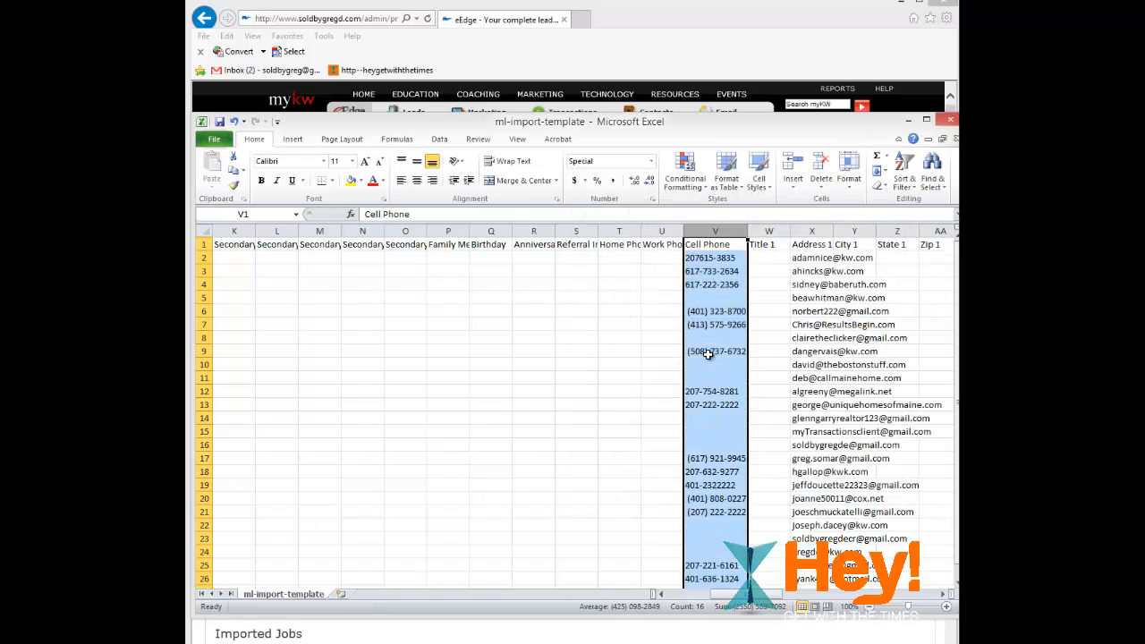
# Save the filled template on the Desktop as brokermetrix in CSV (Comma delimited) format, keeping that format
pyautogui.scroll(-1, 708, 354)
pyautogui.scroll(-1, 708, 355)
pyautogui.scroll(2, 708, 355)
pyautogui.moveTo(734, 594); pyautogui.dragTo(682, 593)
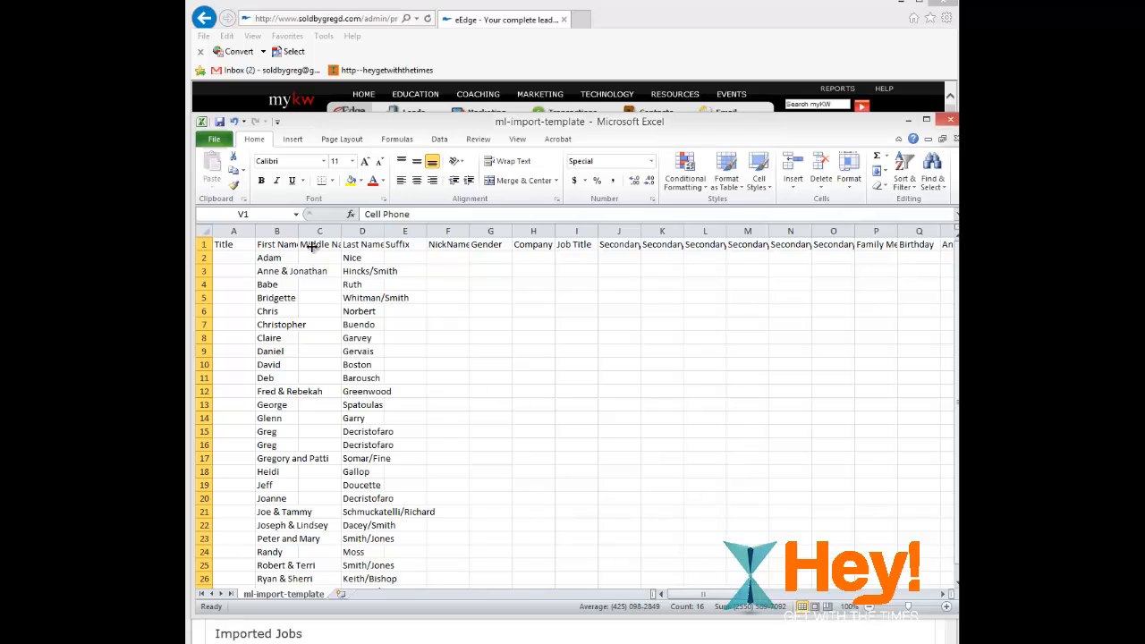
pyautogui.click(215, 140)
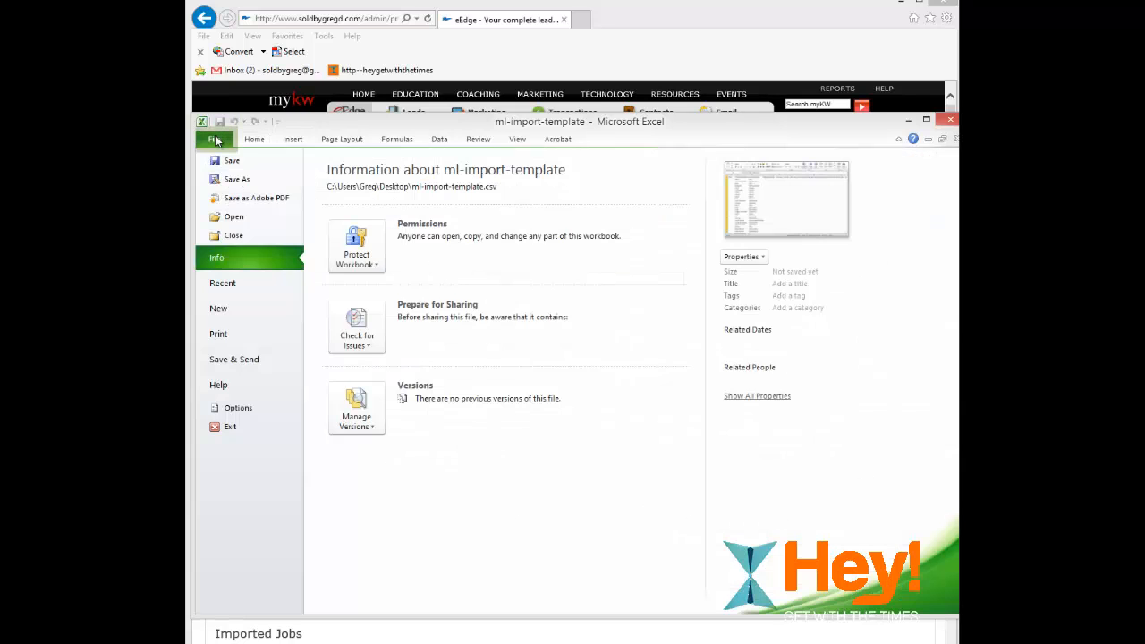
pyautogui.click(236, 179)
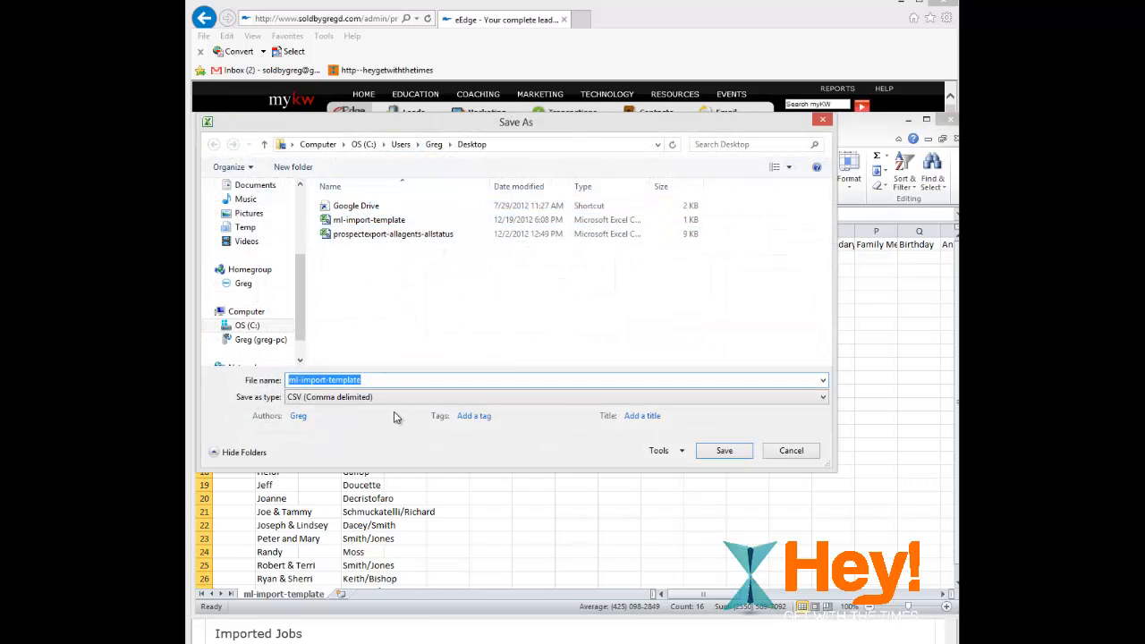
pyautogui.write('rokermetrix')
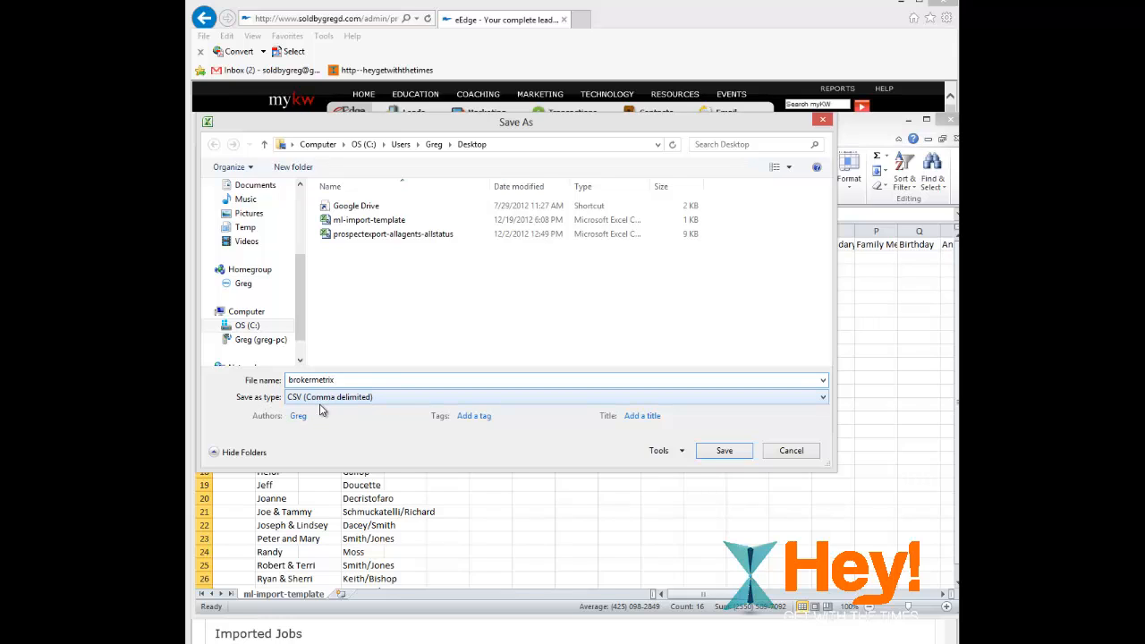
pyautogui.click(727, 451)
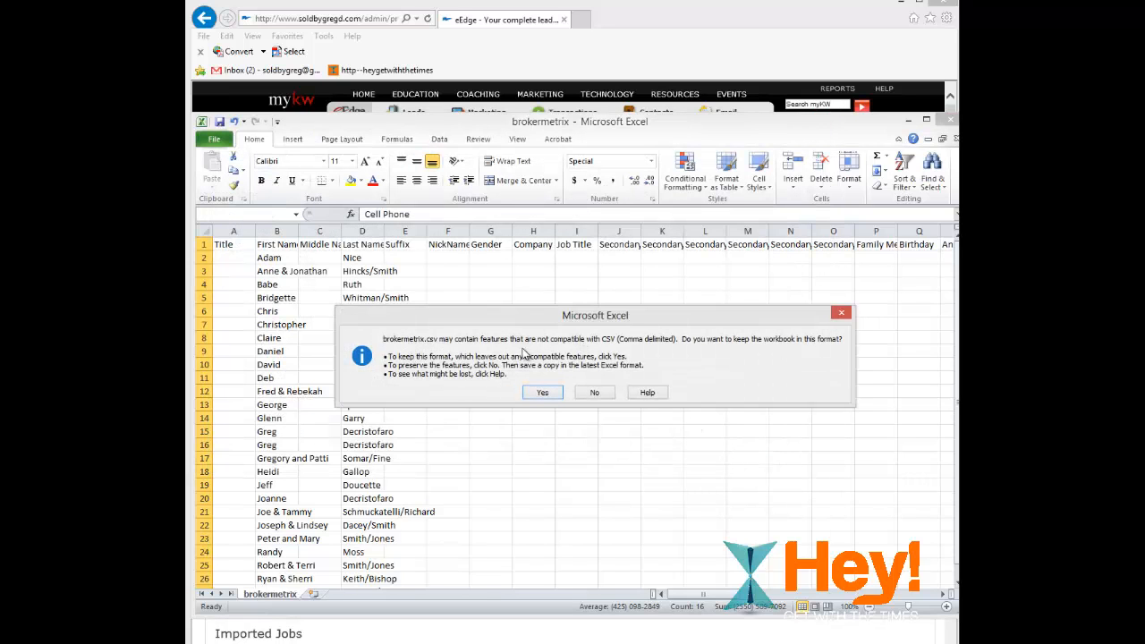
pyautogui.click(540, 394)
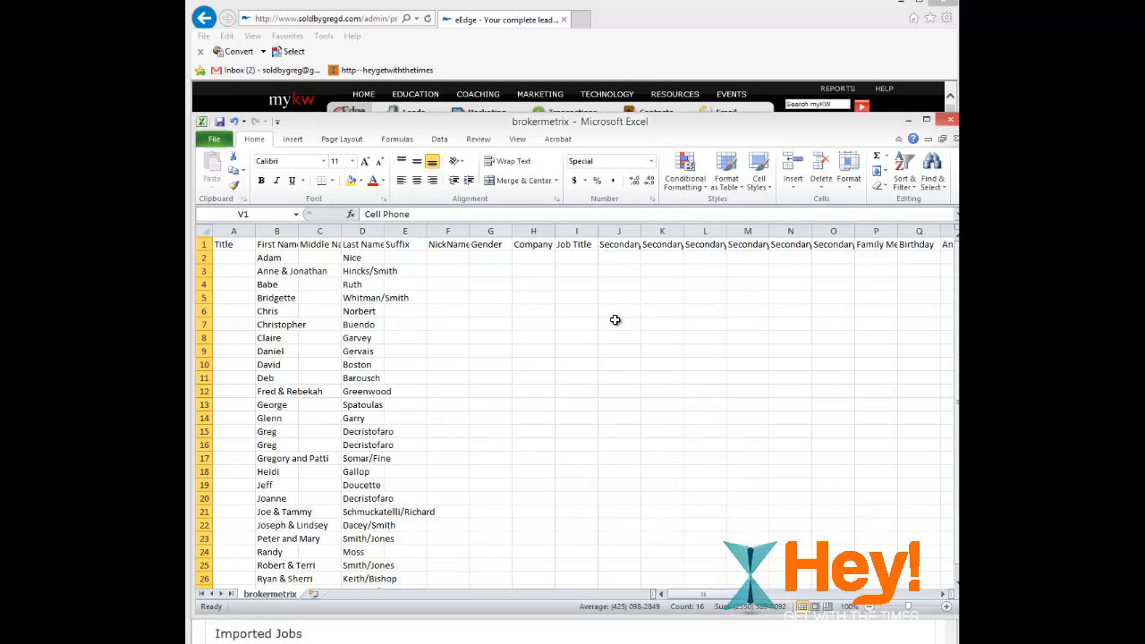
# Switch to eEdge in the browser and create a new contact group named aCappers under Manage Groups
pyautogui.click(909, 119)
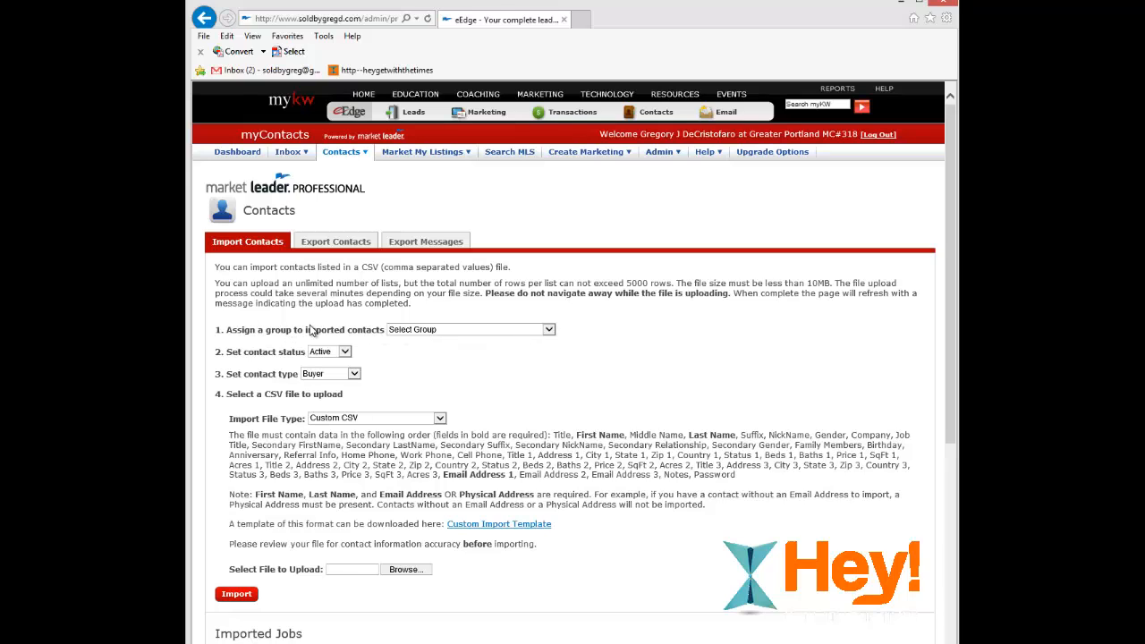
pyautogui.moveTo(364, 162)
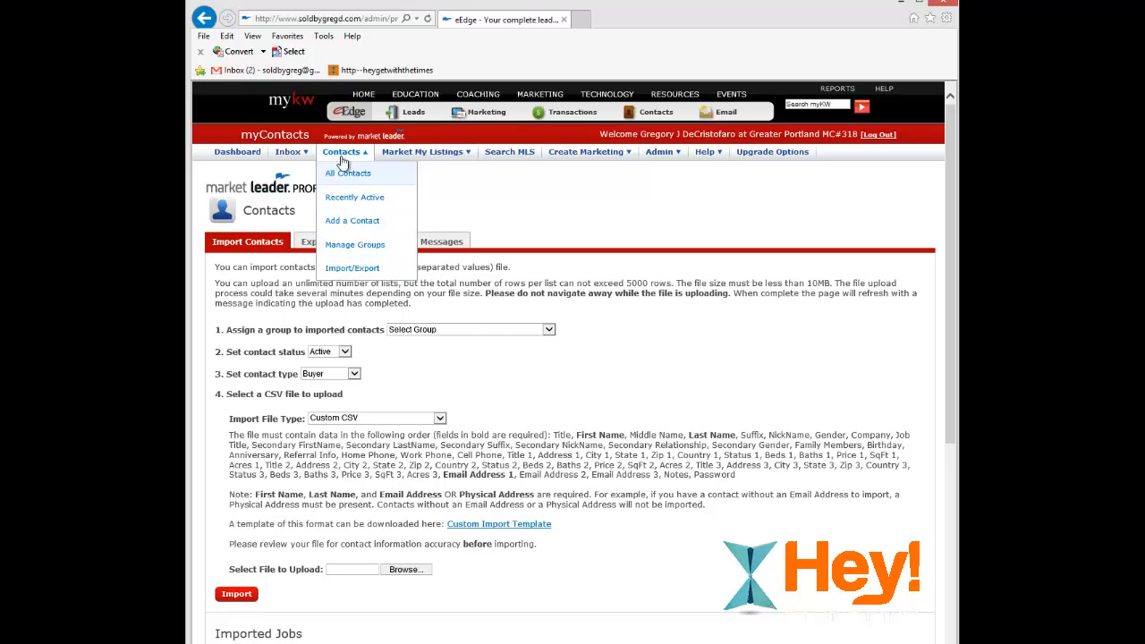
pyautogui.click(350, 247)
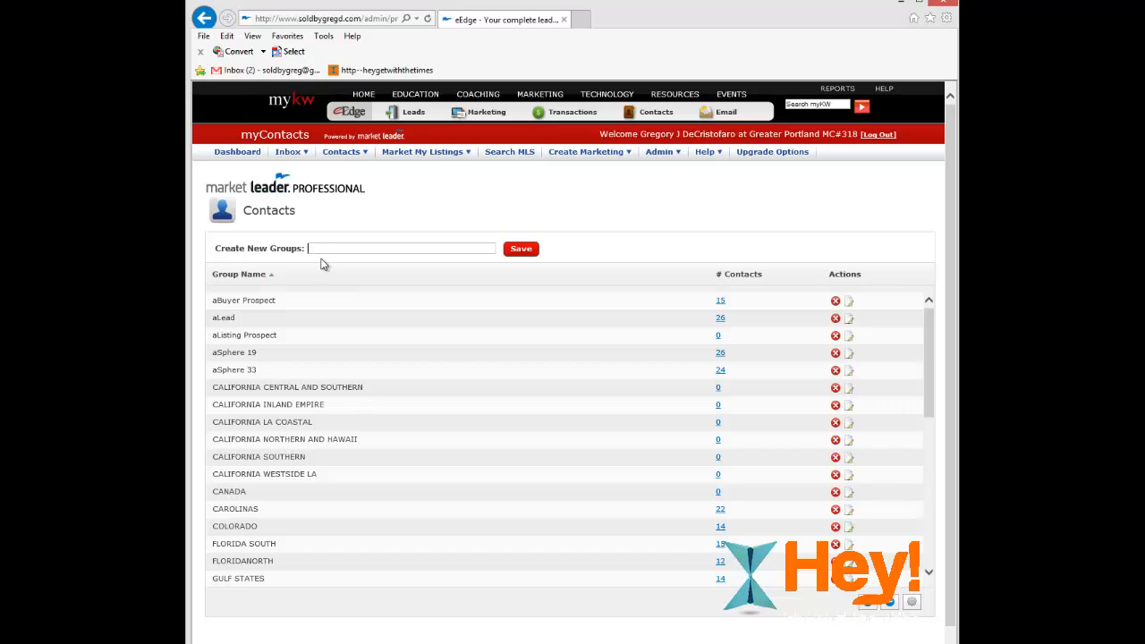
pyautogui.write('a')
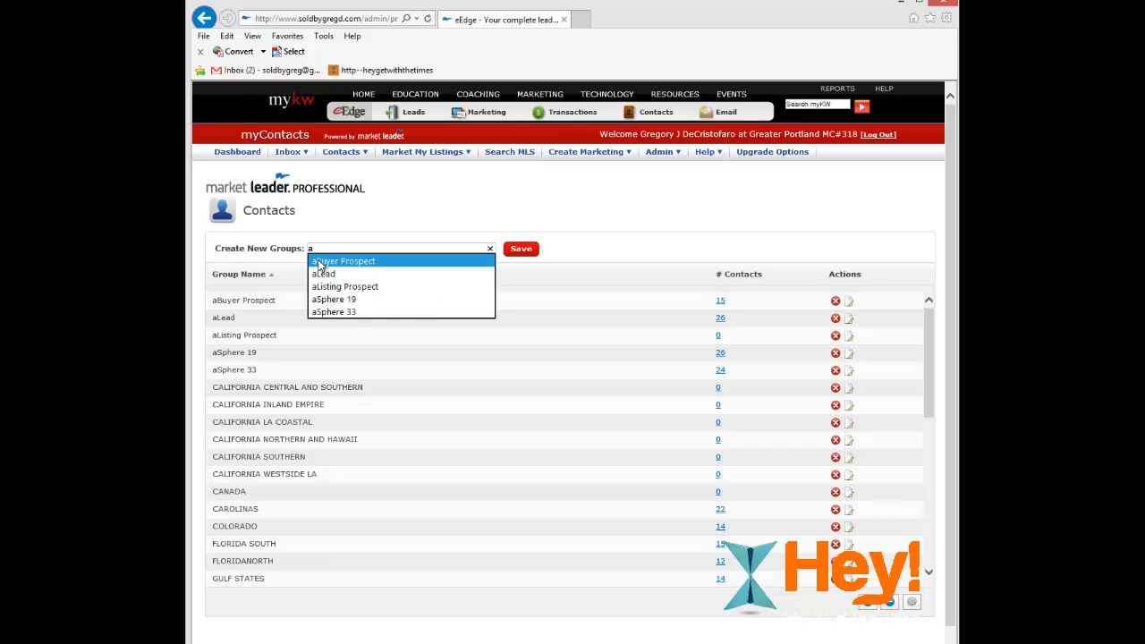
pyautogui.write('Cappers')
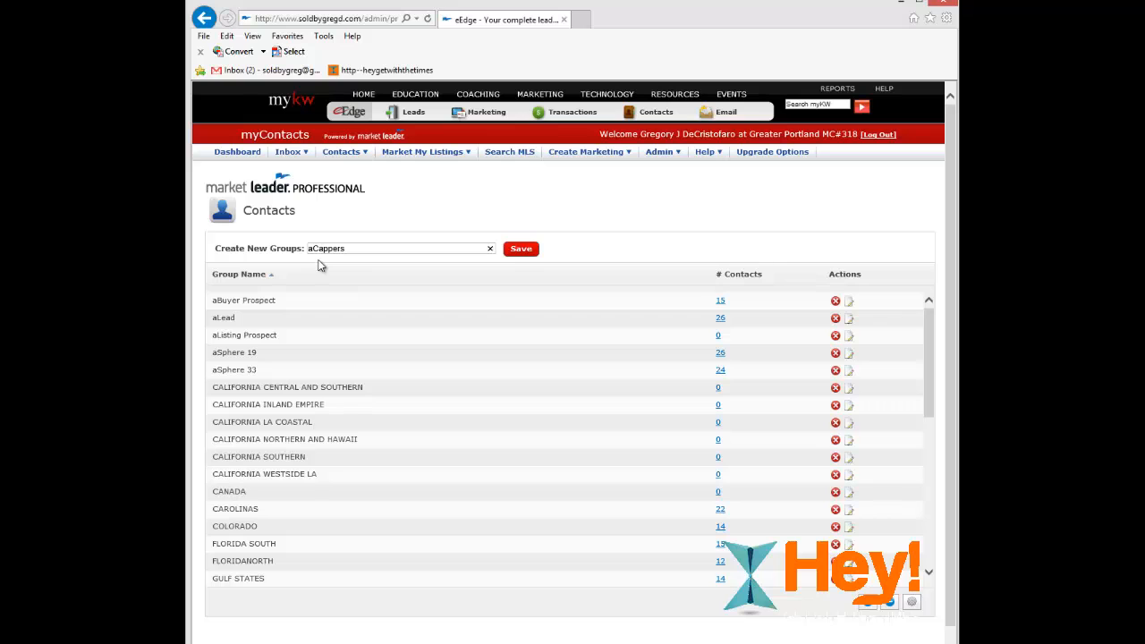
pyautogui.click(515, 250)
# Create another new contact group named aHalf Cappers
pyautogui.click(350, 249)
pyautogui.write('a')
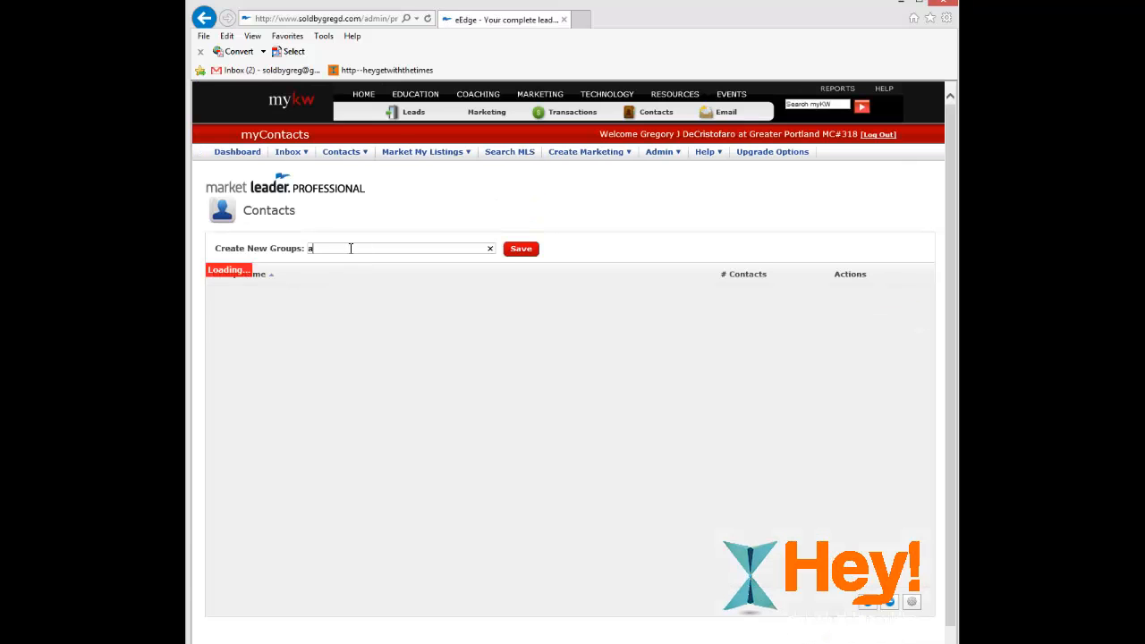
pyautogui.write('1')
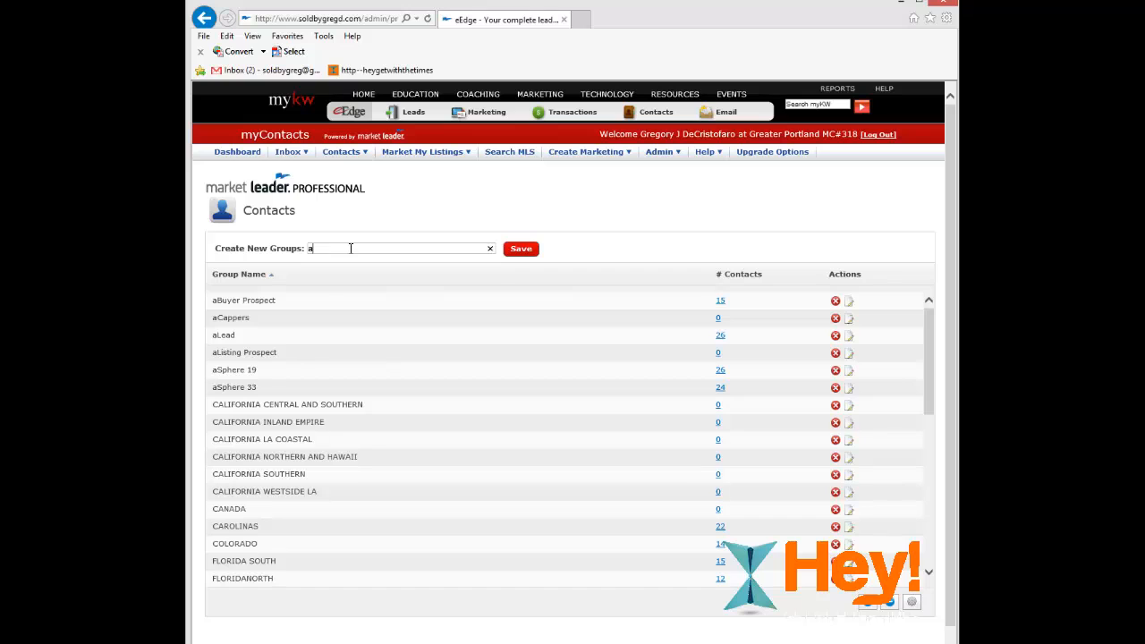
pyautogui.write('Half Cappers')
pyautogui.press('Return')
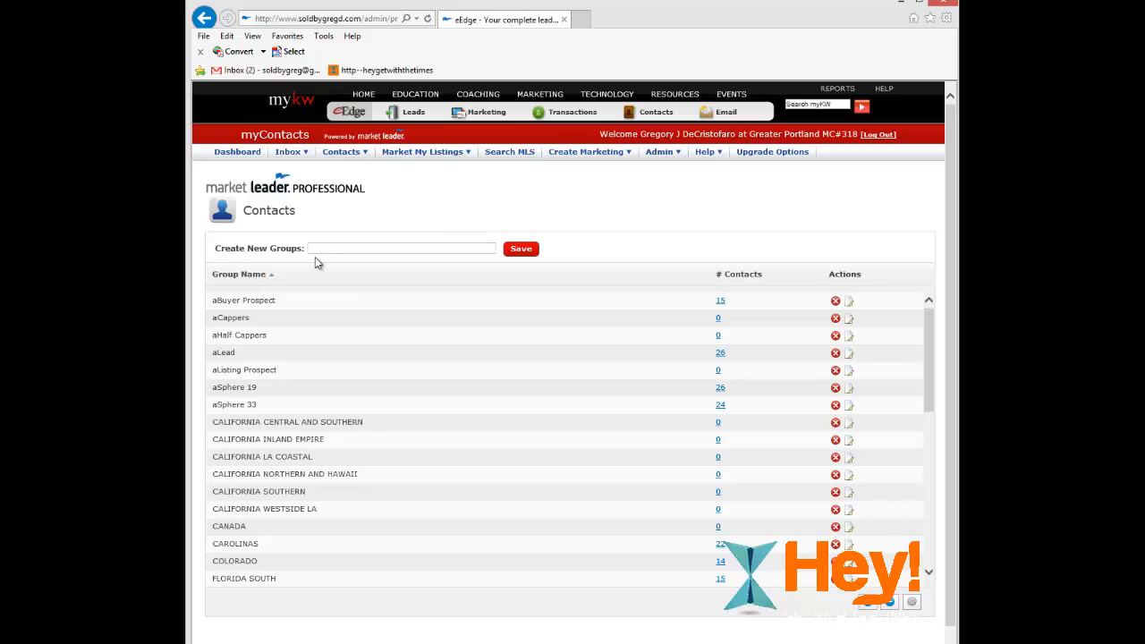
# Return to the contact Import/Export page and bring up the import settings
pyautogui.click(286, 152)
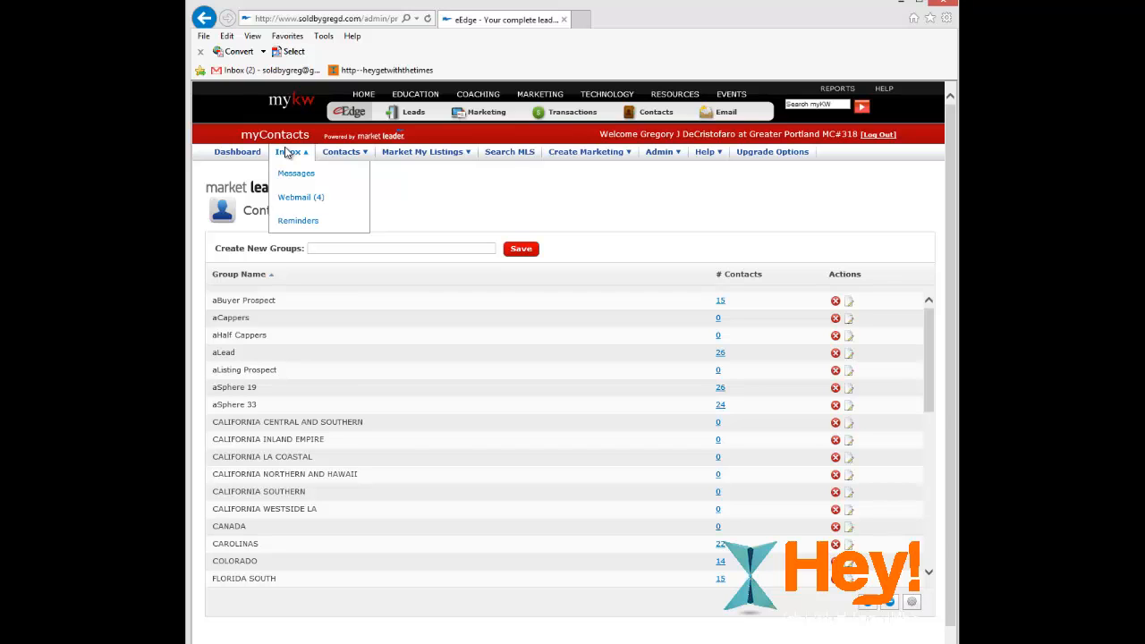
pyautogui.click(338, 152)
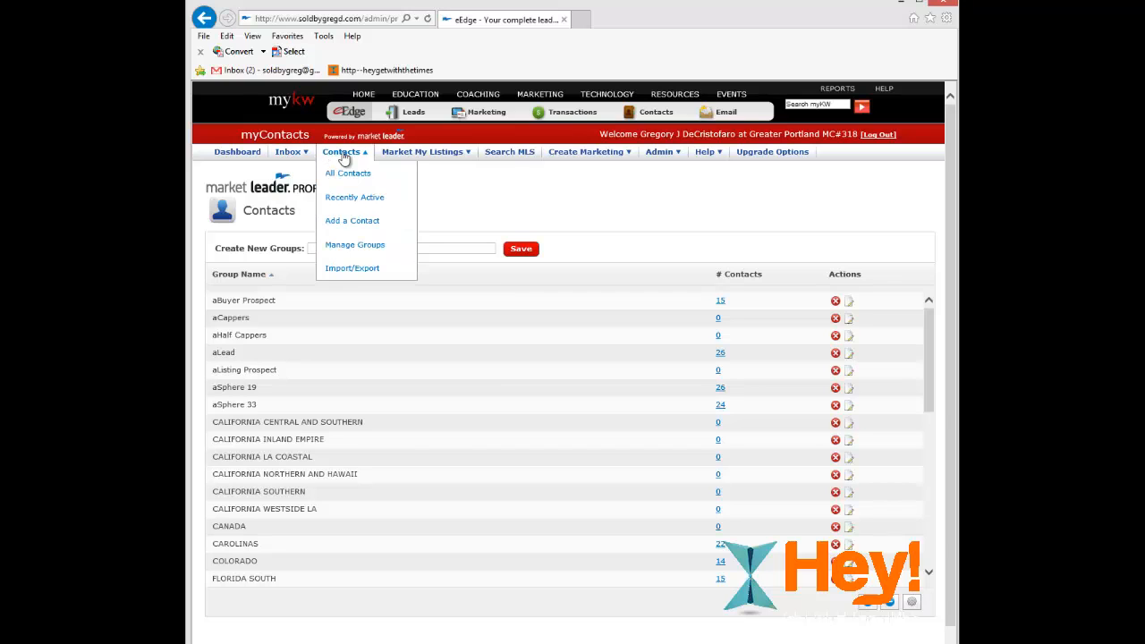
pyautogui.click(356, 269)
pyautogui.scroll(-1, 268, 260)
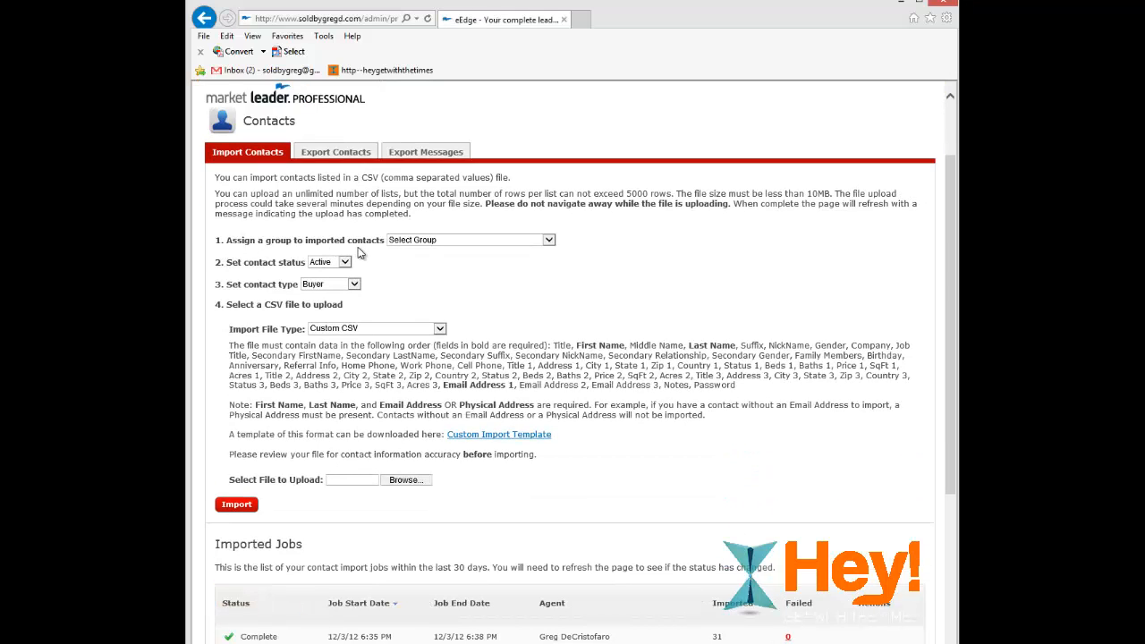
# Assign the aCappers group to the imported contacts and set their contact status to Active
pyautogui.click(441, 240)
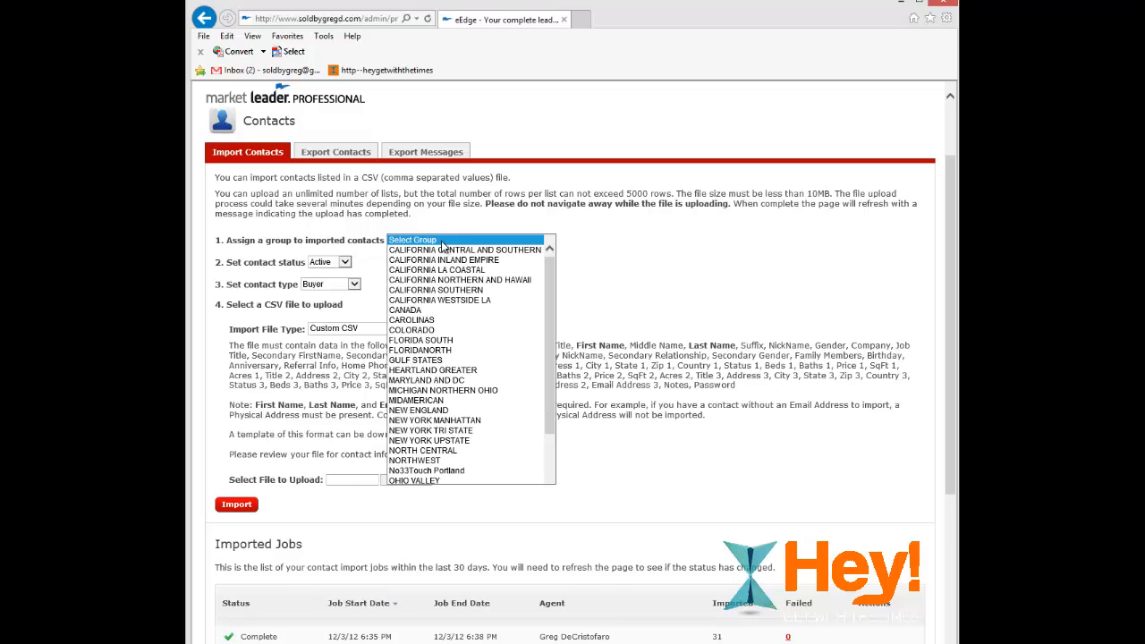
pyautogui.moveTo(552, 280); pyautogui.dragTo(548, 376)
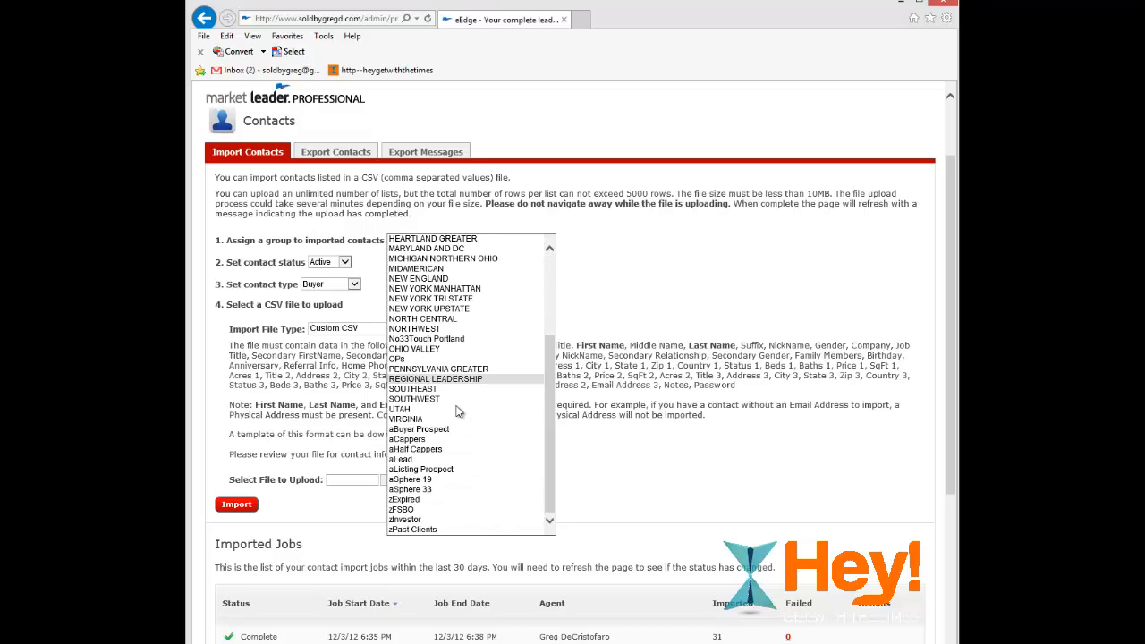
pyautogui.click(416, 440)
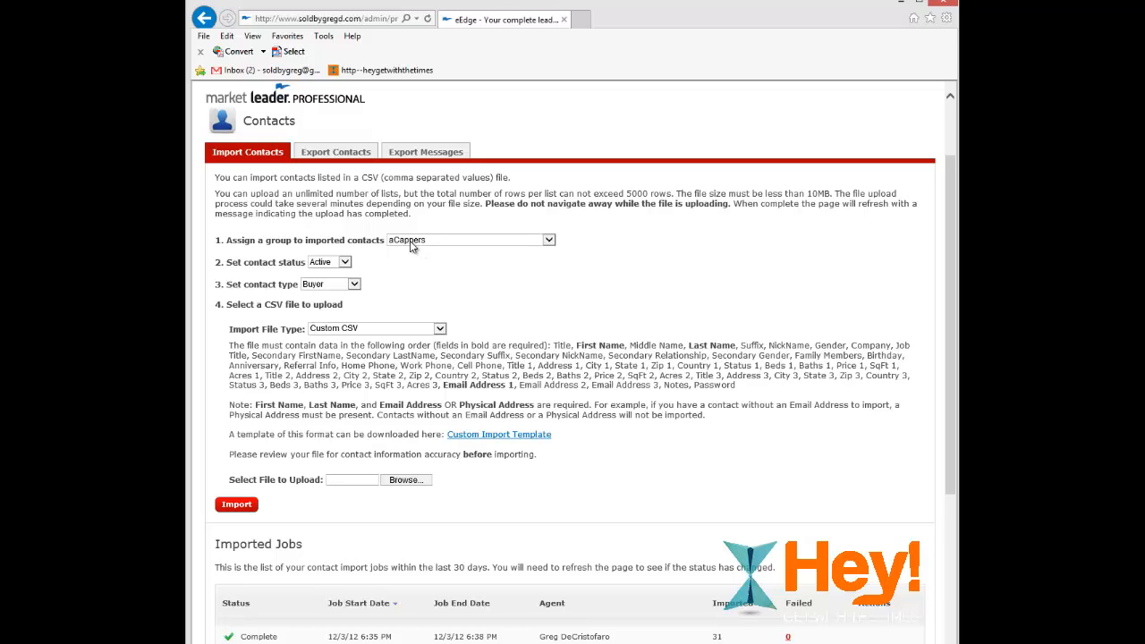
pyautogui.click(343, 265)
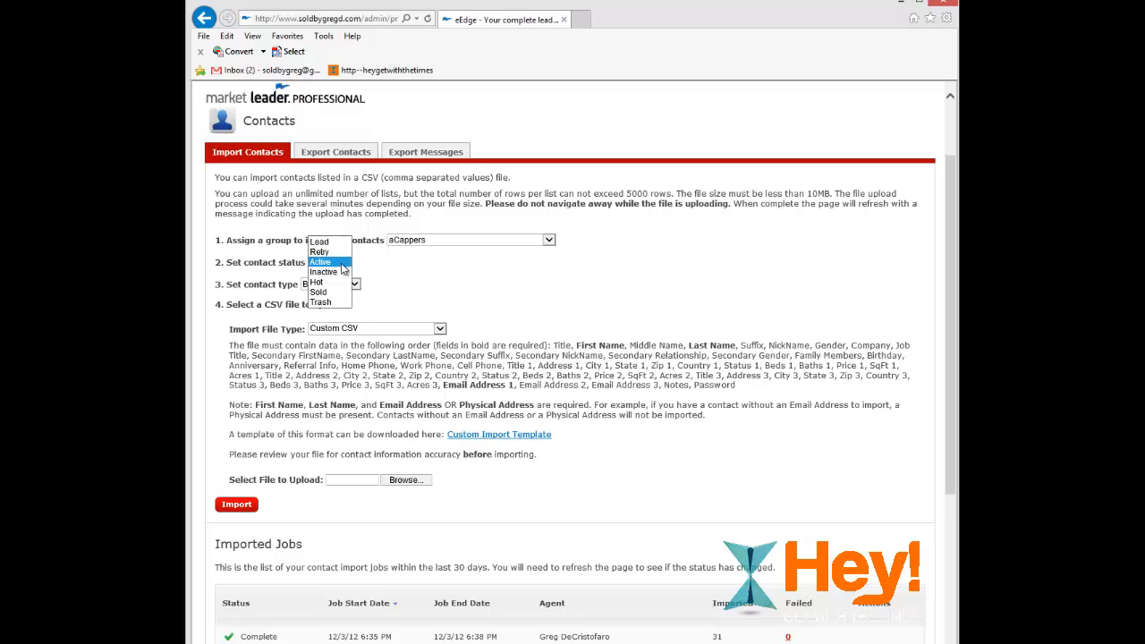
pyautogui.click(341, 264)
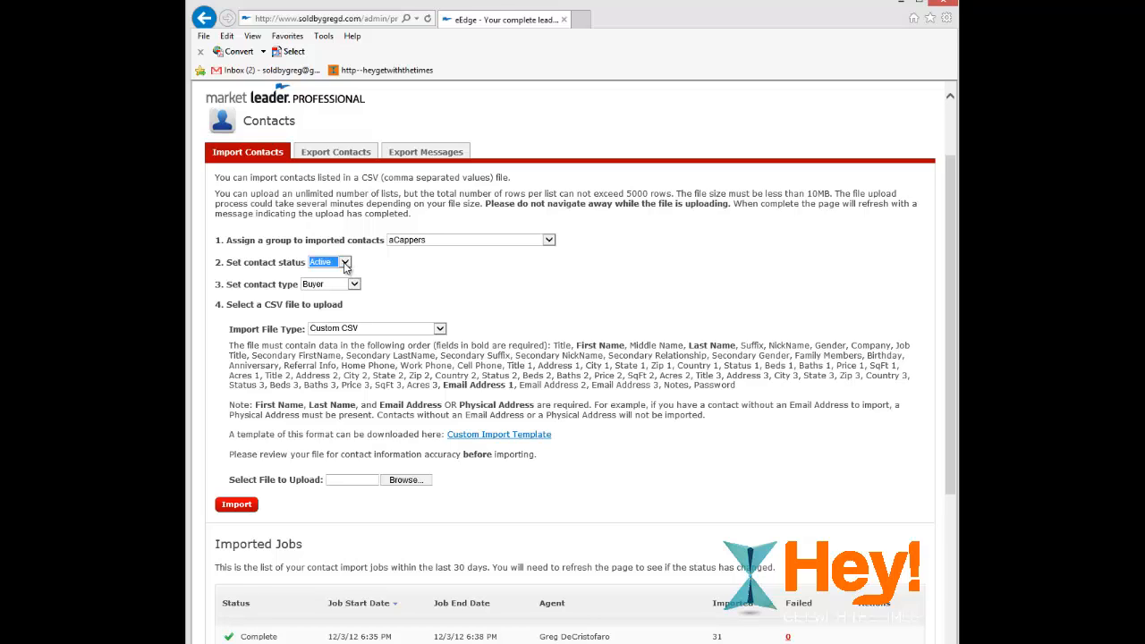
pyautogui.click(344, 262)
pyautogui.click(399, 270)
pyautogui.click(399, 269)
pyautogui.click(346, 262)
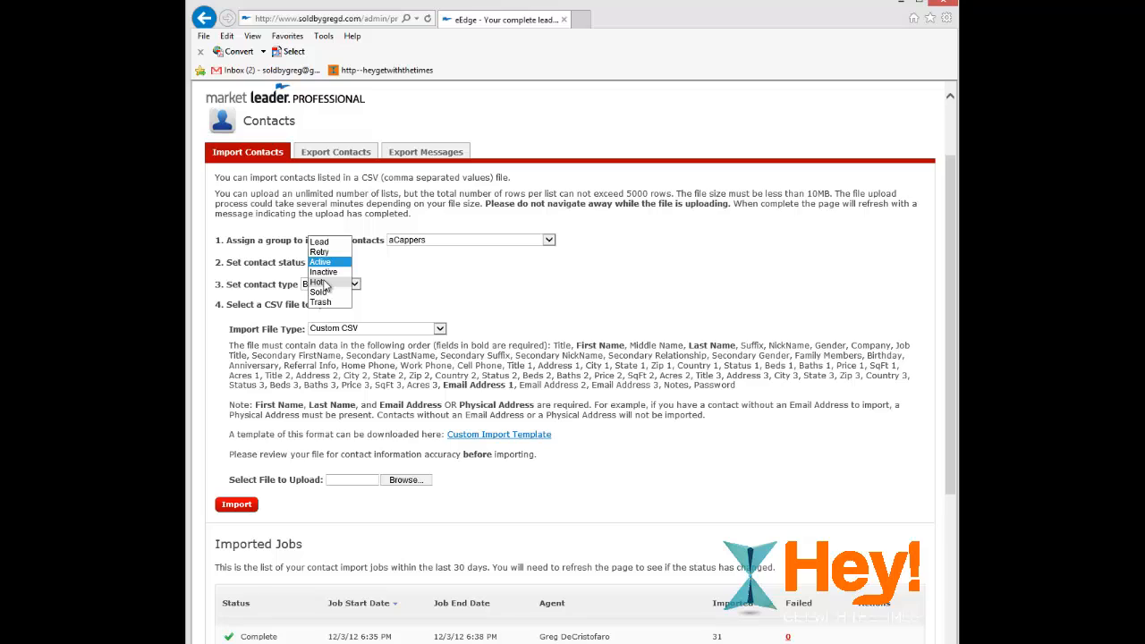
pyautogui.click(418, 286)
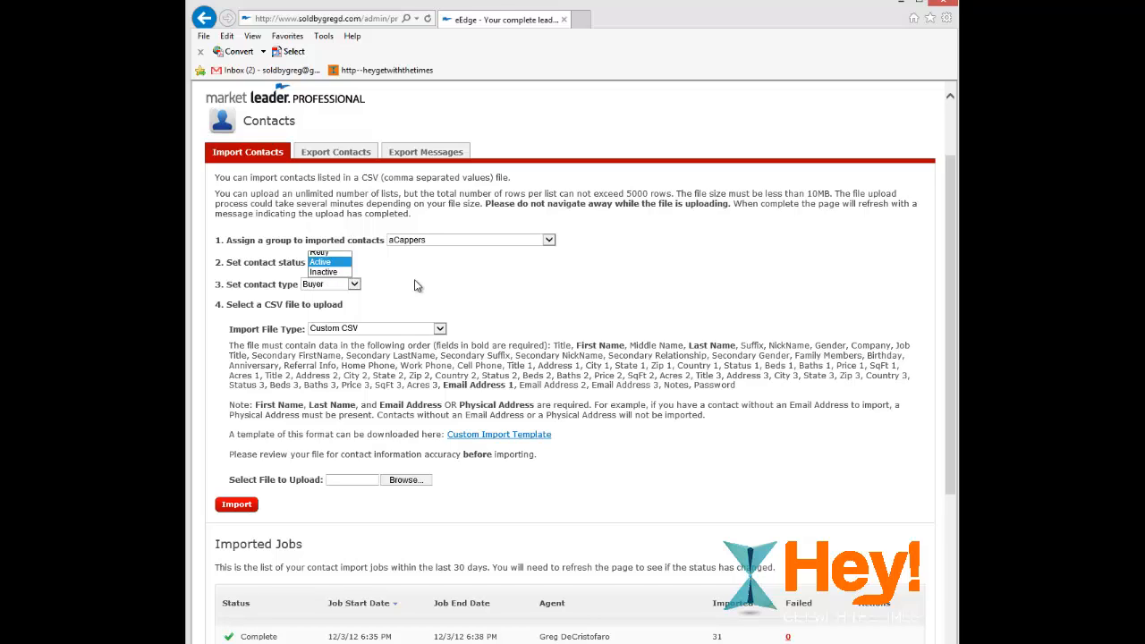
# Set the contact type to Agent and import the brokermetrix CSV file from the Desktop
pyautogui.click(355, 284)
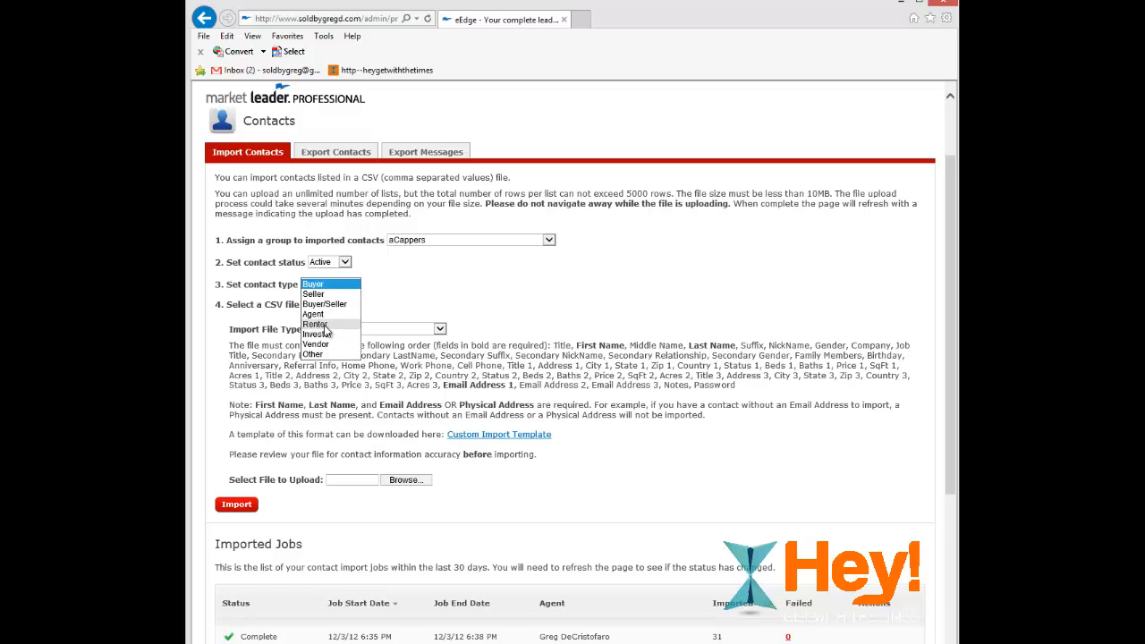
pyautogui.click(313, 314)
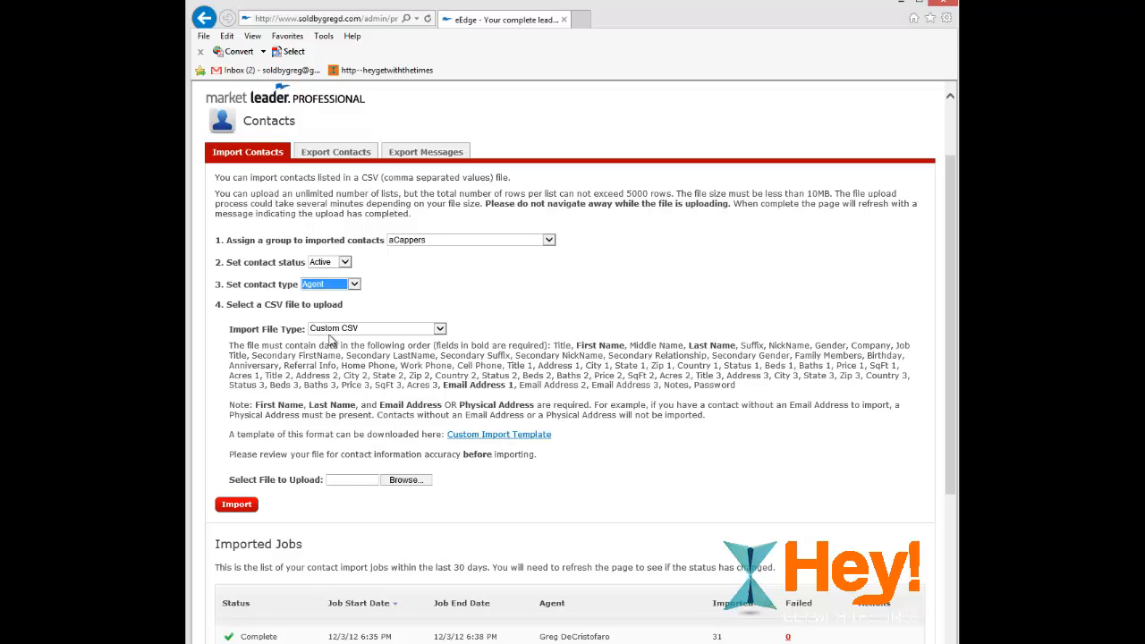
pyautogui.scroll(-1, 349, 333)
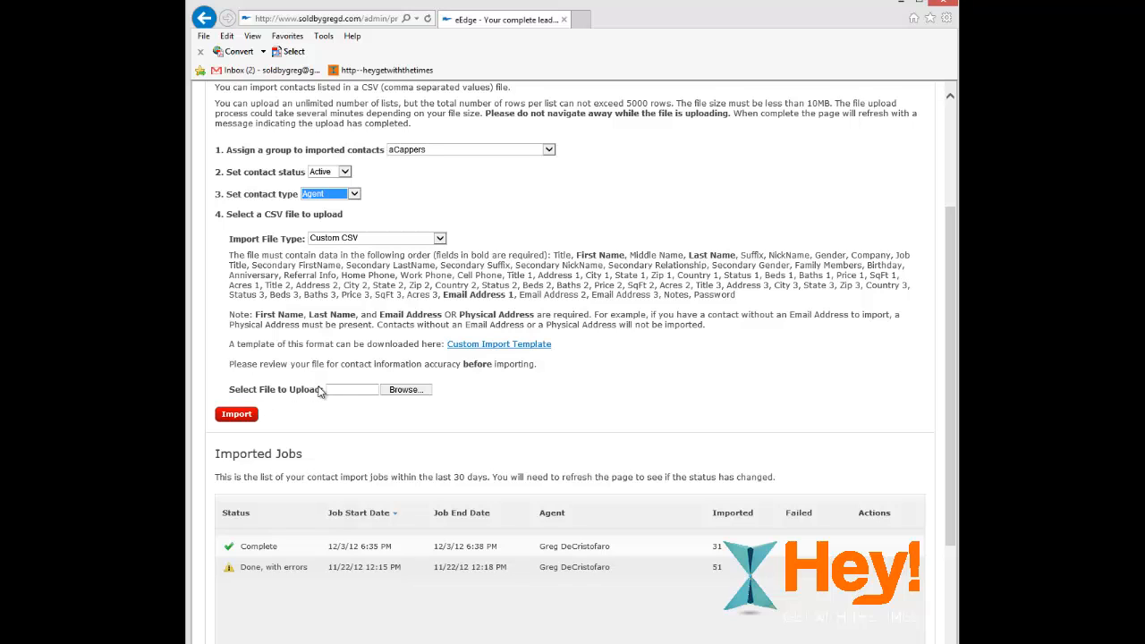
pyautogui.click(399, 389)
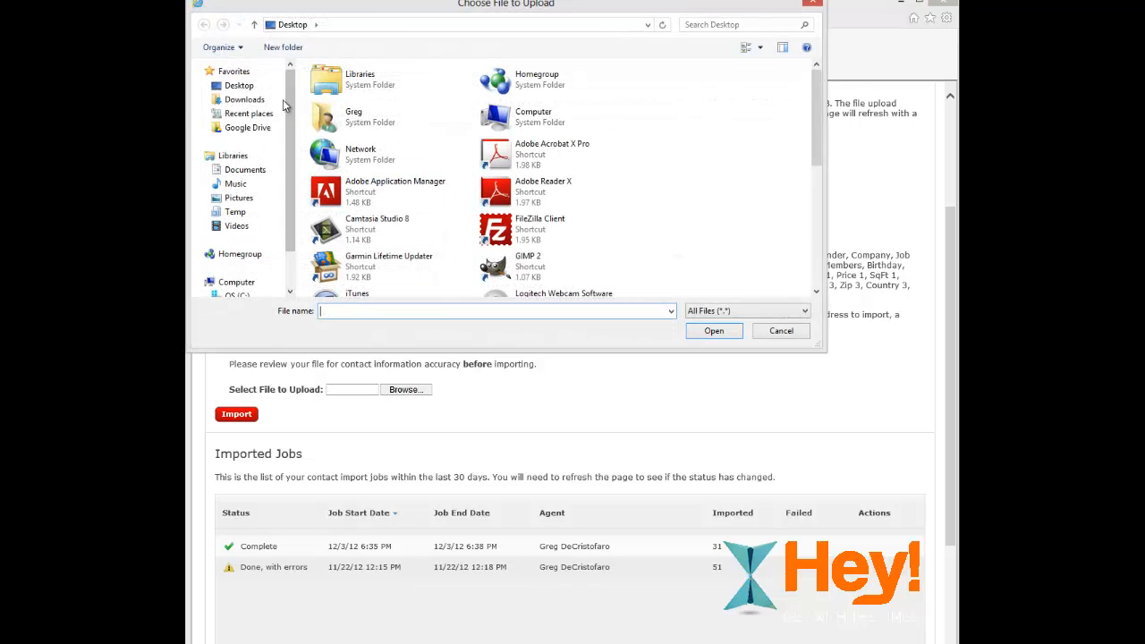
pyautogui.moveTo(813, 109); pyautogui.dragTo(813, 183)
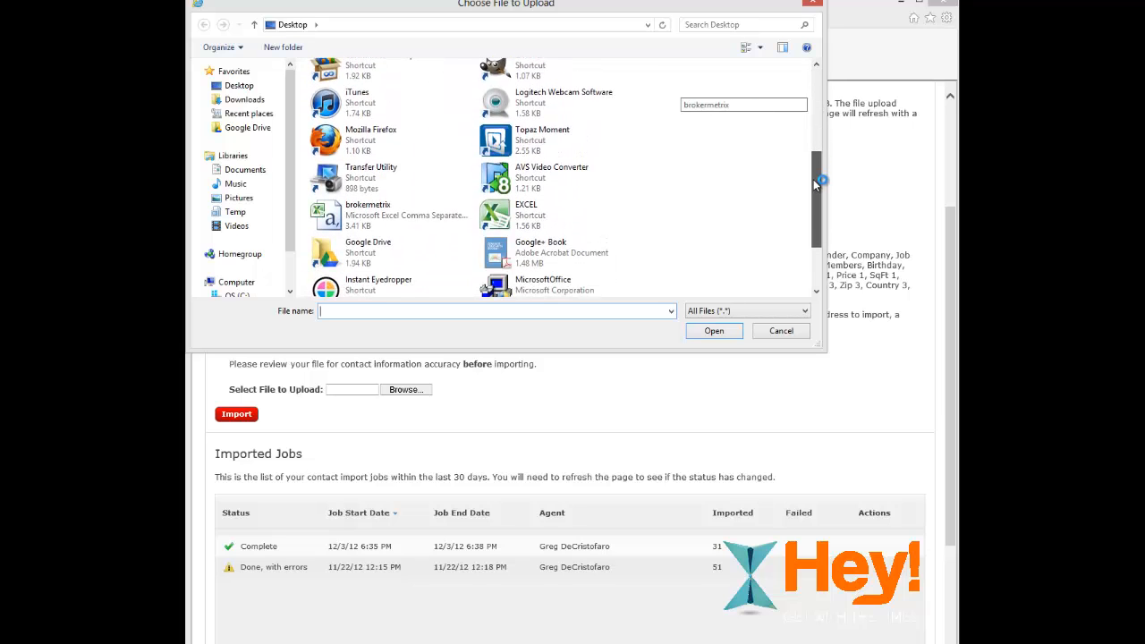
pyautogui.doubleClick(333, 224)
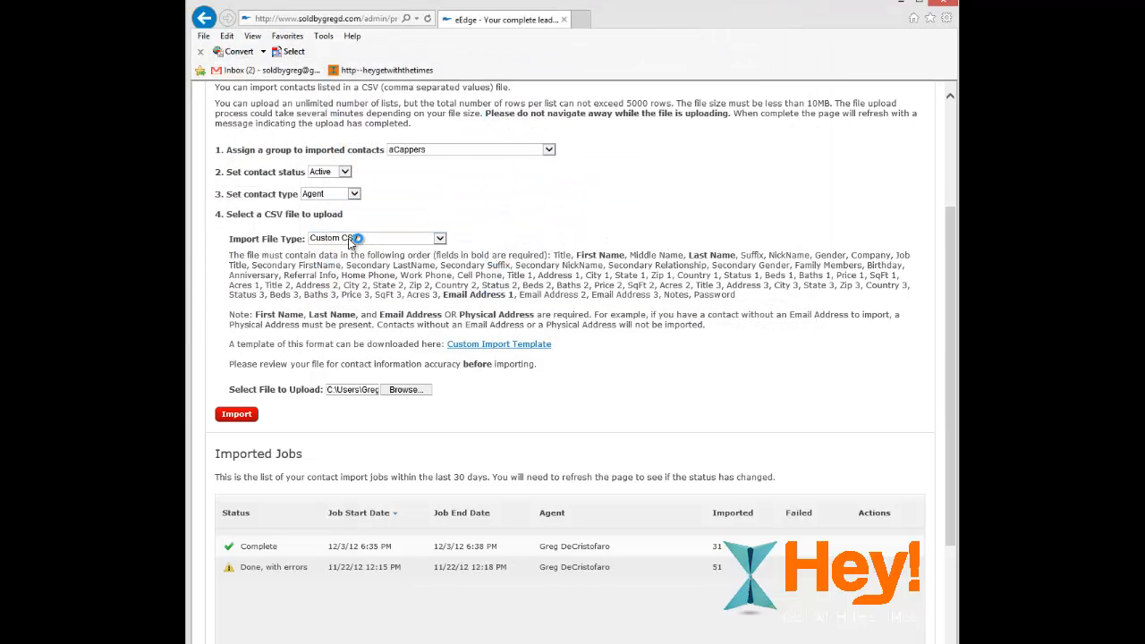
pyautogui.click(232, 416)
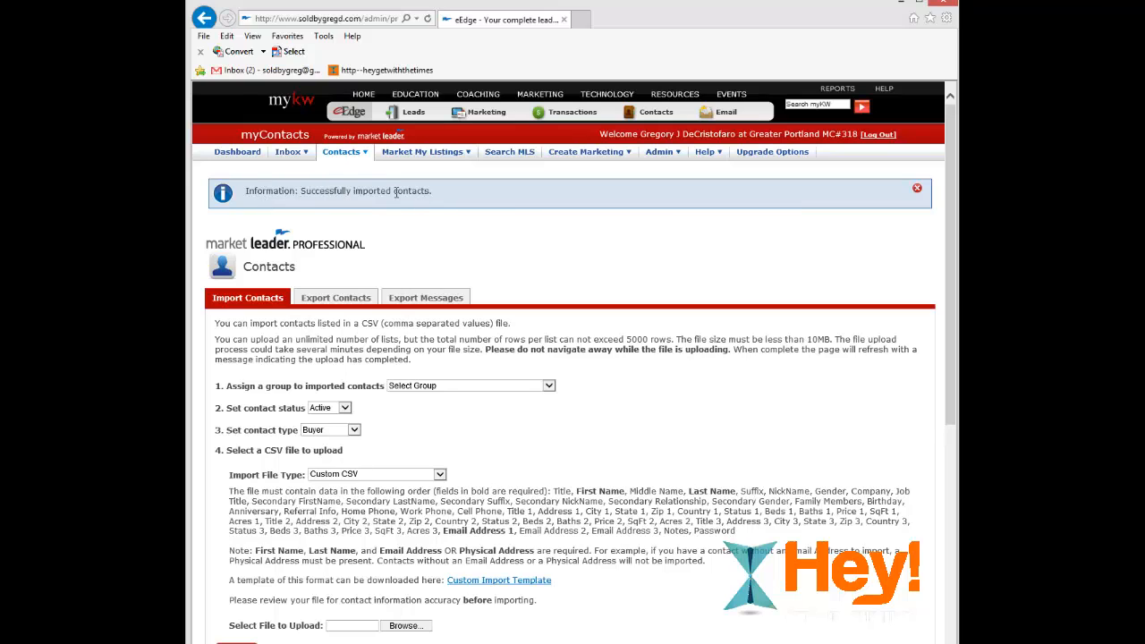
# Review the import error report for the failed contacts of the 11/22/12 job under Imported Jobs, and close it
pyautogui.scroll(-5, 397, 193)
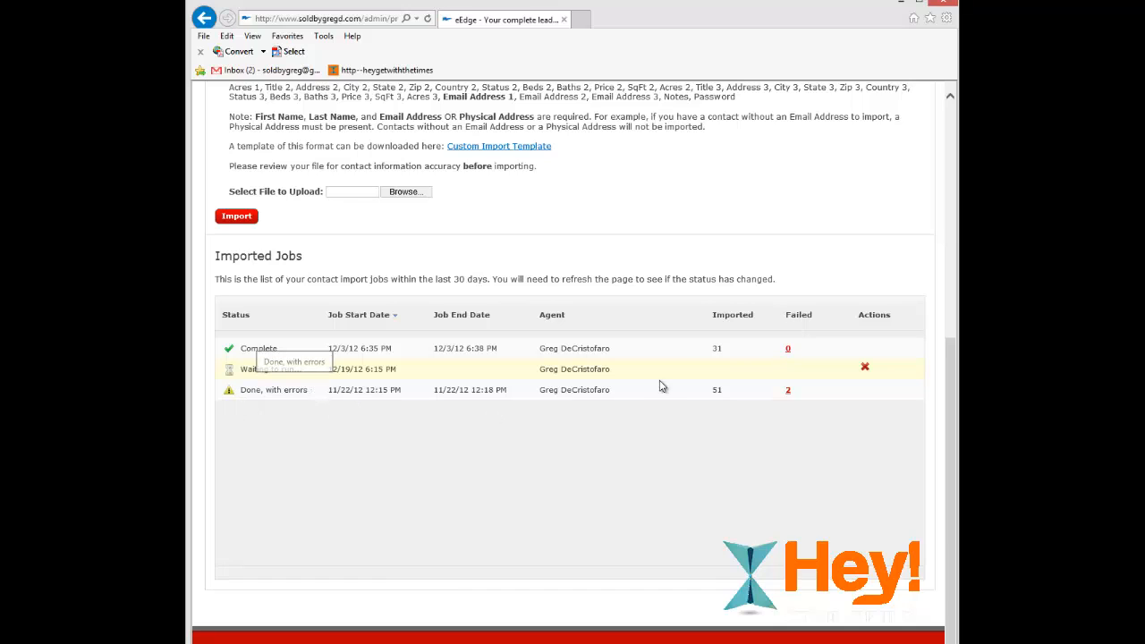
pyautogui.click(788, 391)
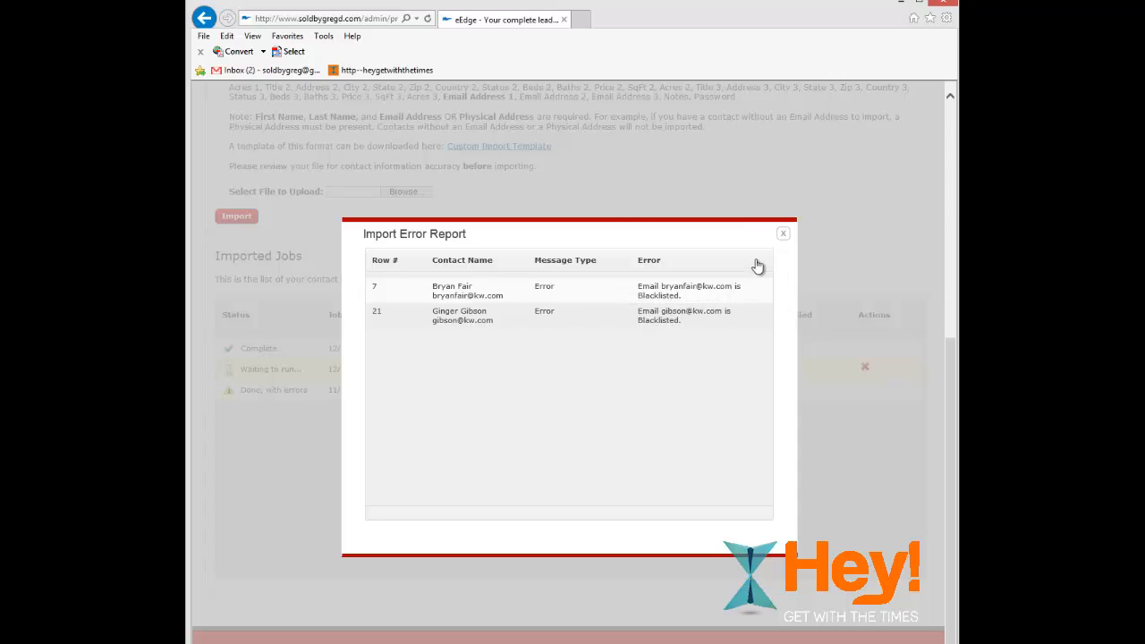
pyautogui.click(784, 236)
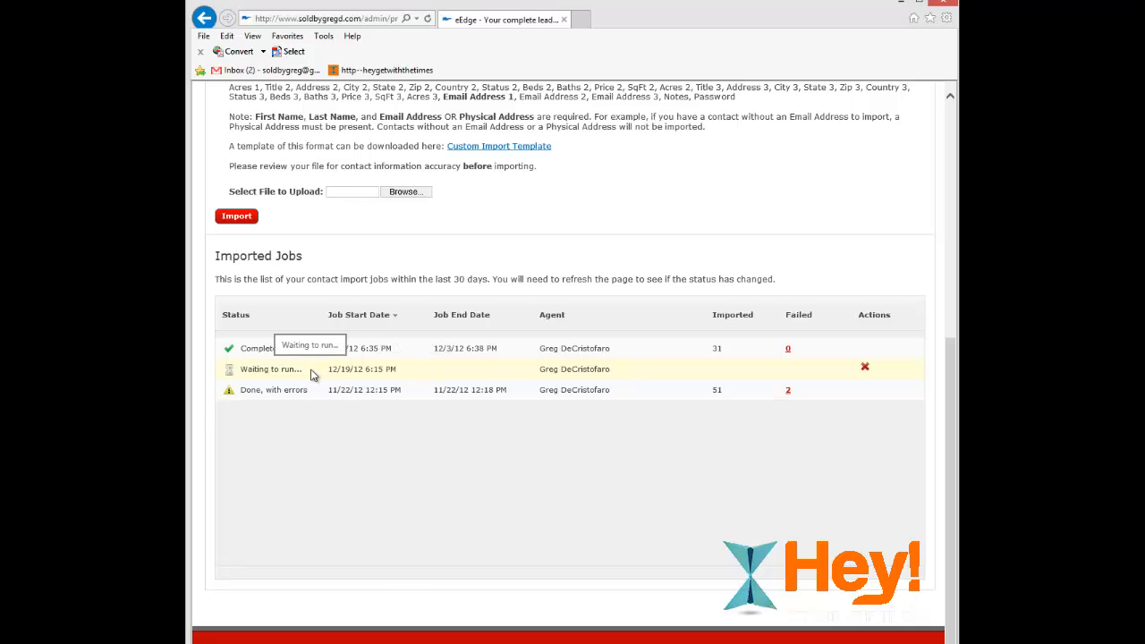
# Refresh the import page and check the status of the 12/19/12 job in the Imported Jobs list
pyautogui.scroll(5, 313, 376)
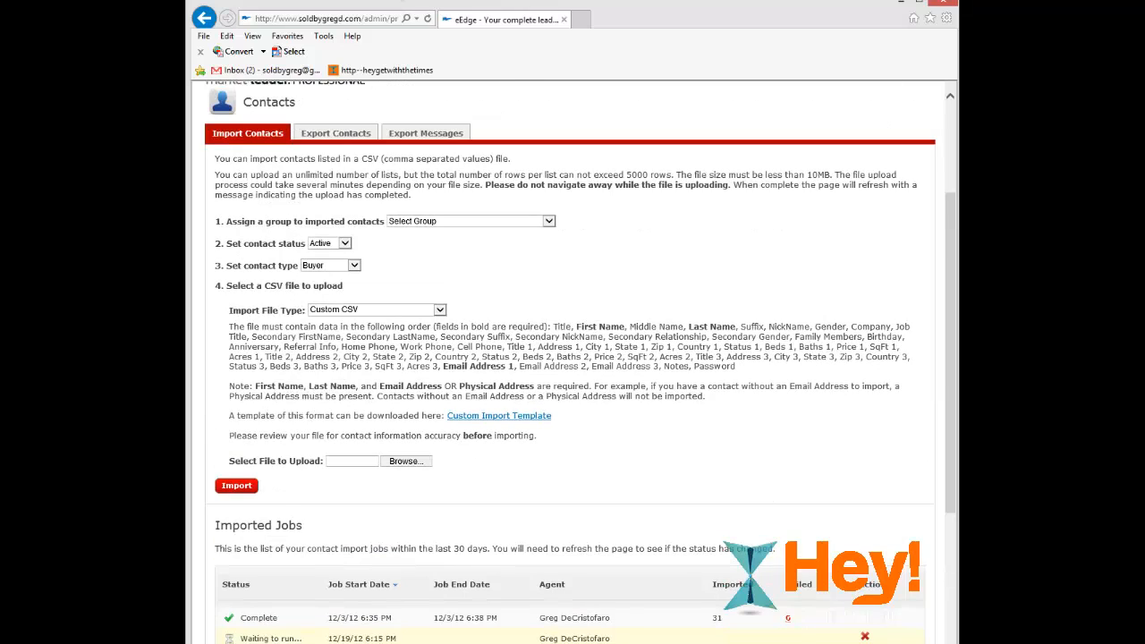
pyautogui.click(427, 18)
pyautogui.scroll(-2, 404, 353)
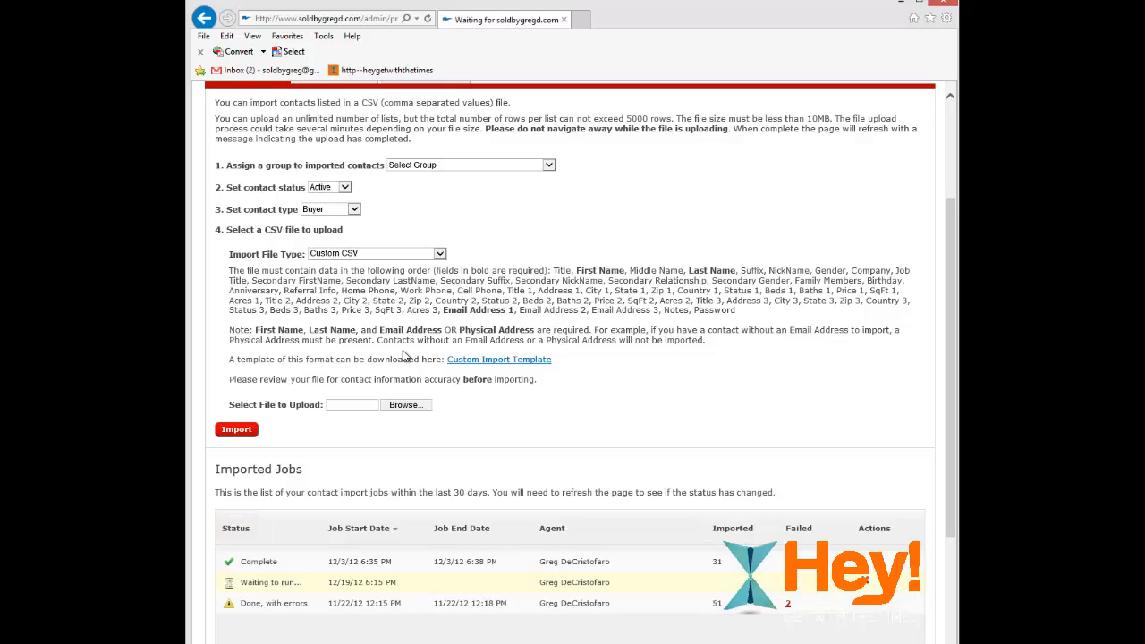
pyautogui.scroll(-1, 384, 390)
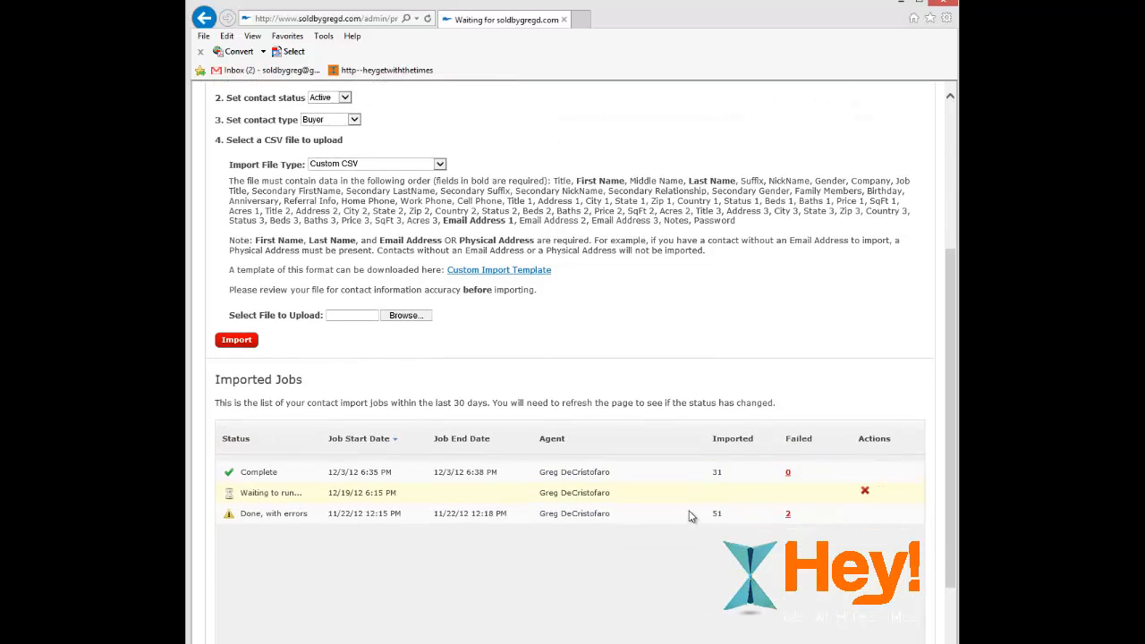